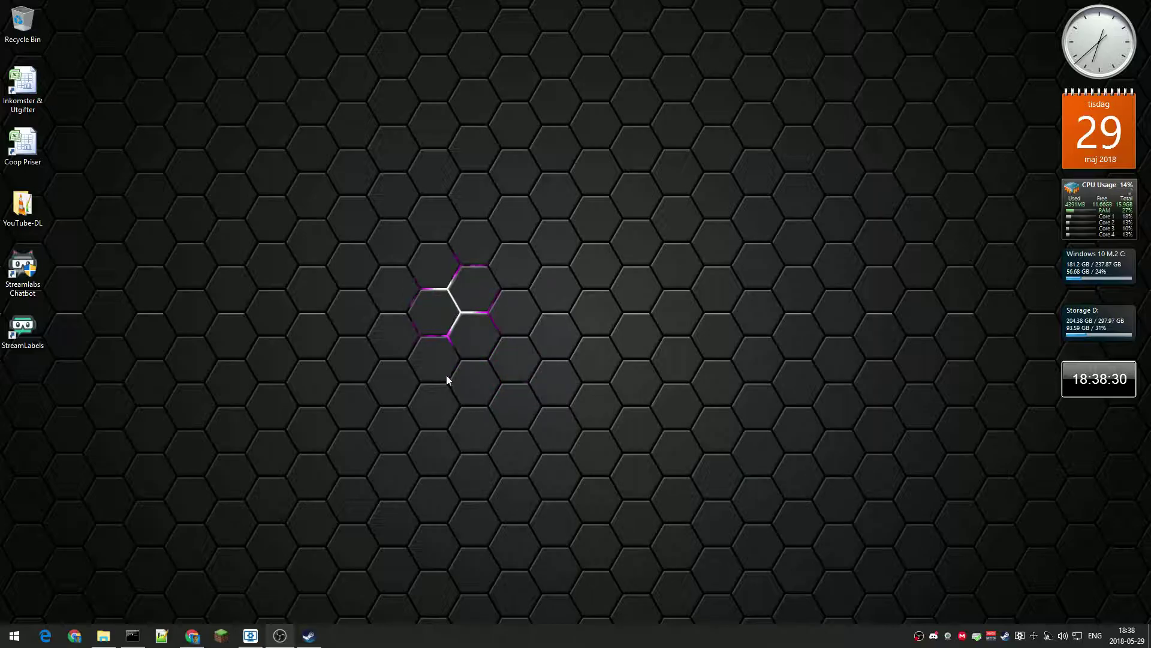
Open the Steam library, switch between the Games and Software categories, and view the Wallpaper Engine entry.
{"action": "left_click", "coordinate": [310, 636]}
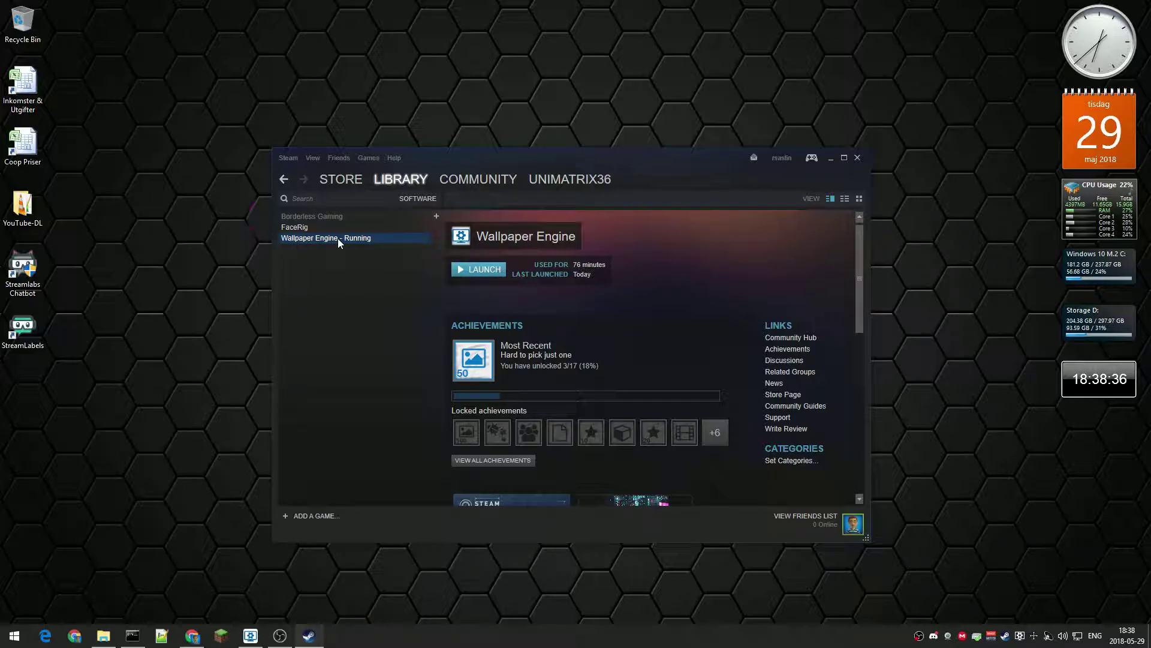
{"action": "left_click", "coordinate": [418, 199]}
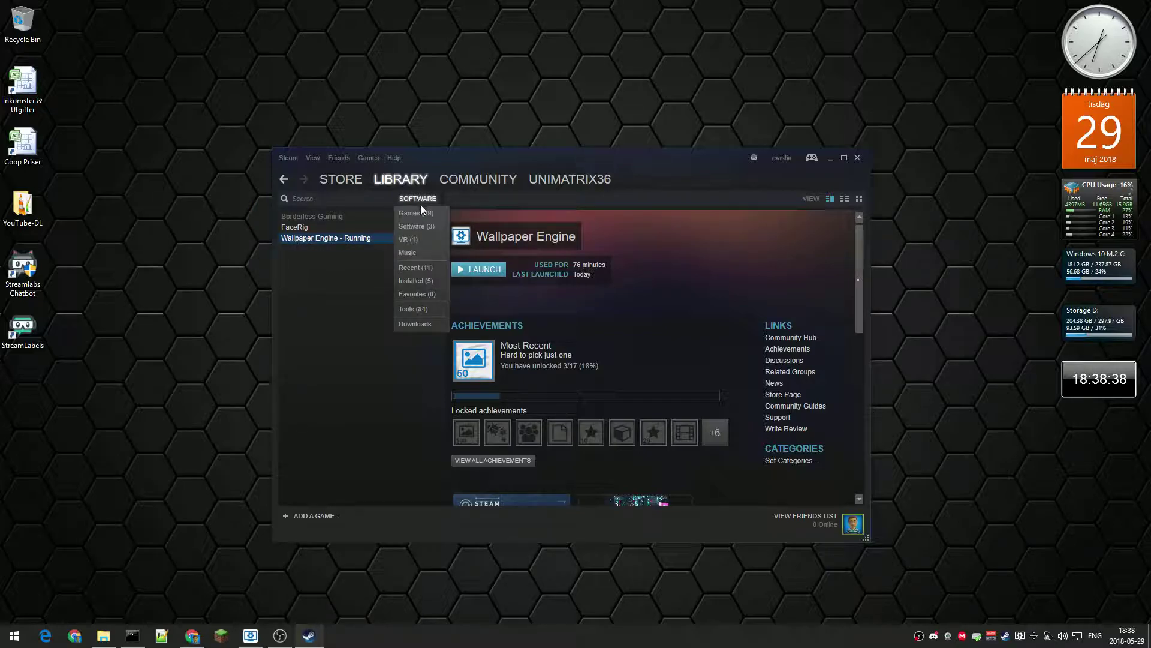
{"action": "left_click", "coordinate": [425, 211]}
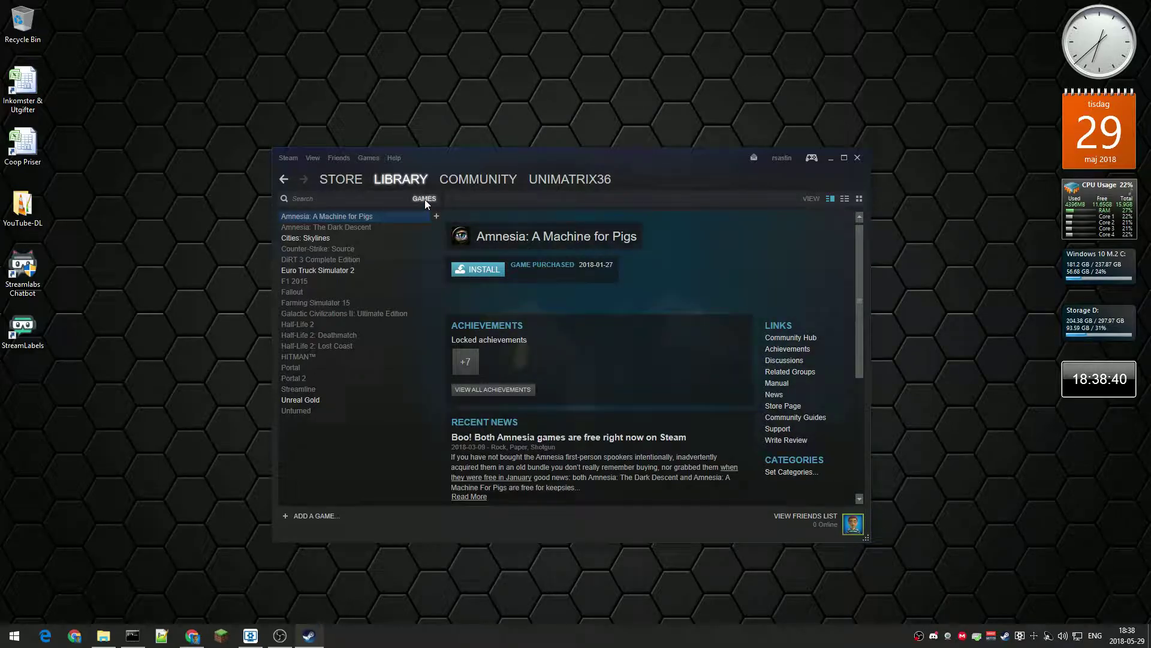
{"action": "left_click", "coordinate": [425, 200]}
{"action": "left_click", "coordinate": [434, 227]}
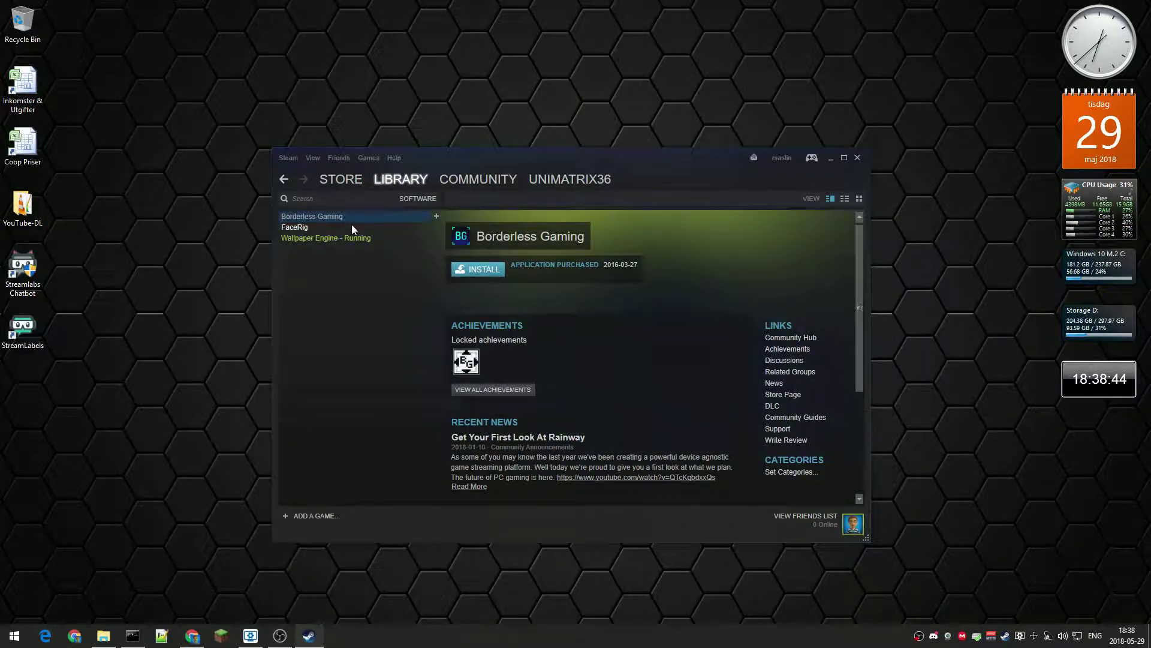
{"action": "left_click", "coordinate": [360, 238]}
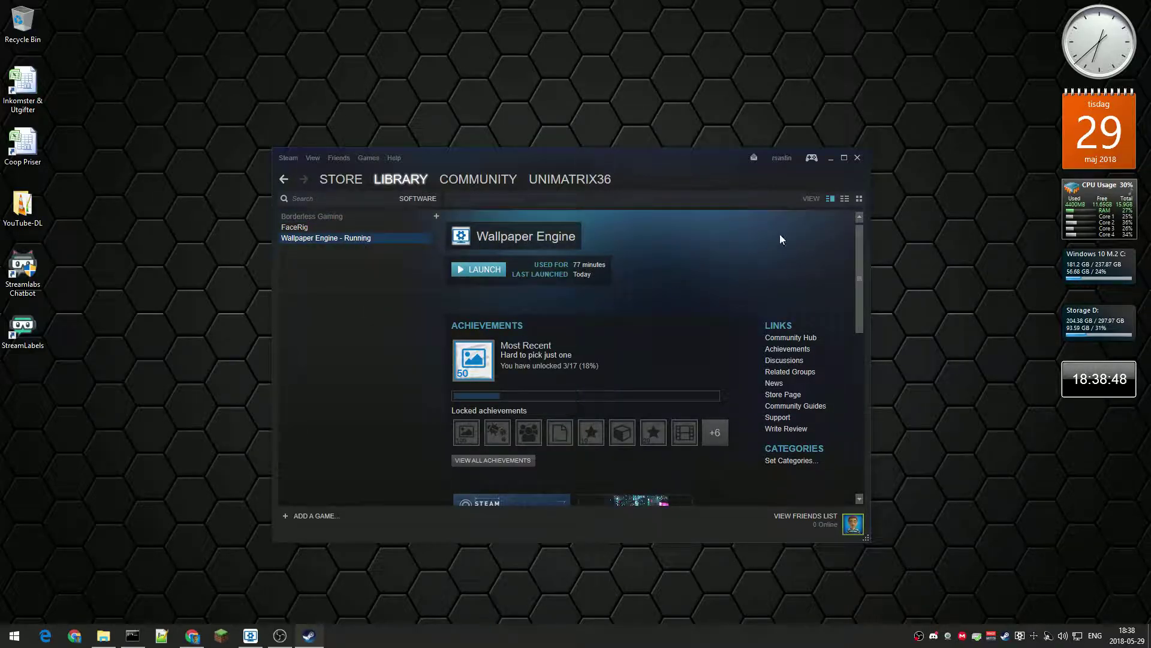
{"action": "left_click", "coordinate": [855, 159]}
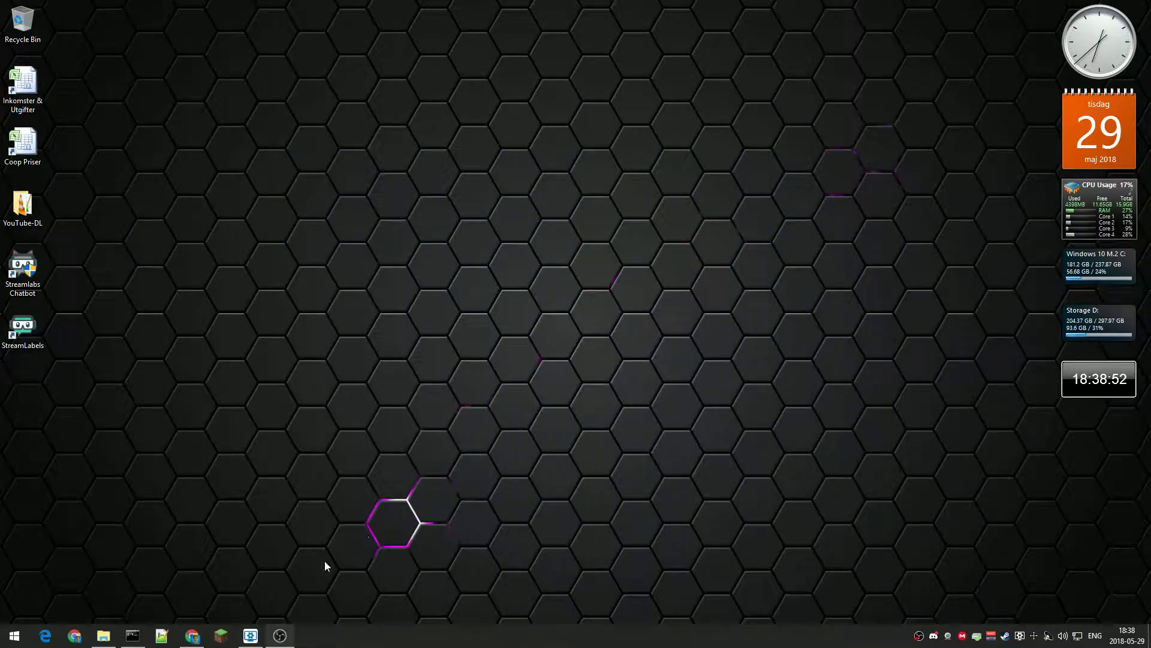
Switch to Wallpaper Engine's wallpaper browser and examine its playback and quality settings.
{"action": "left_click", "coordinate": [253, 638]}
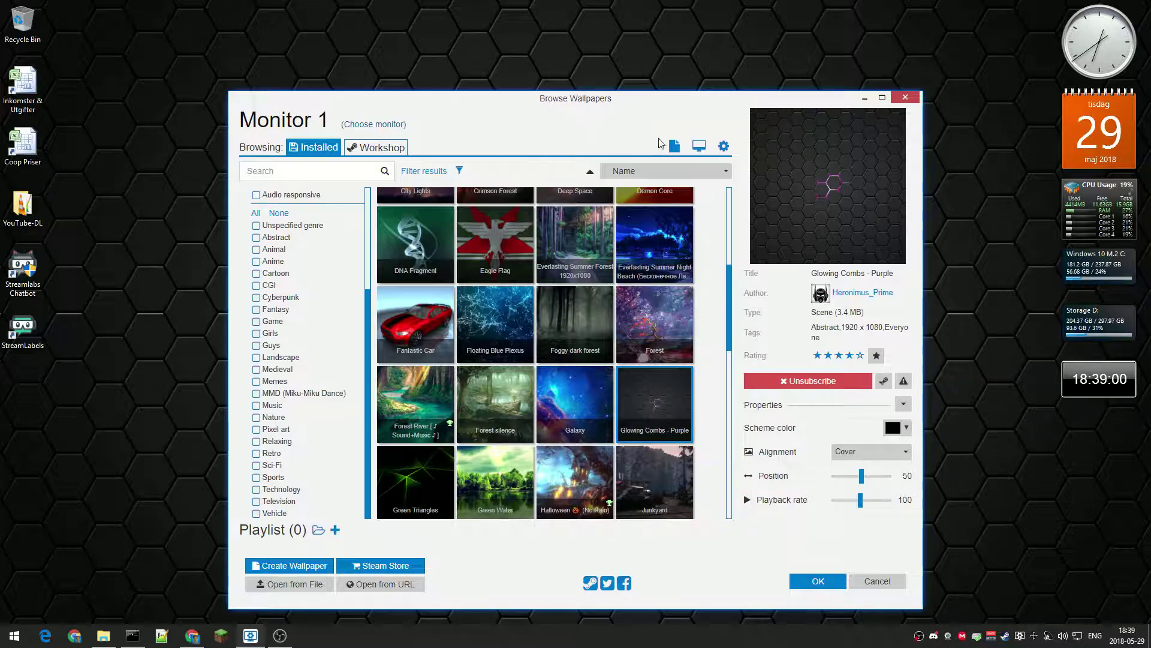
{"action": "left_click", "coordinate": [723, 147]}
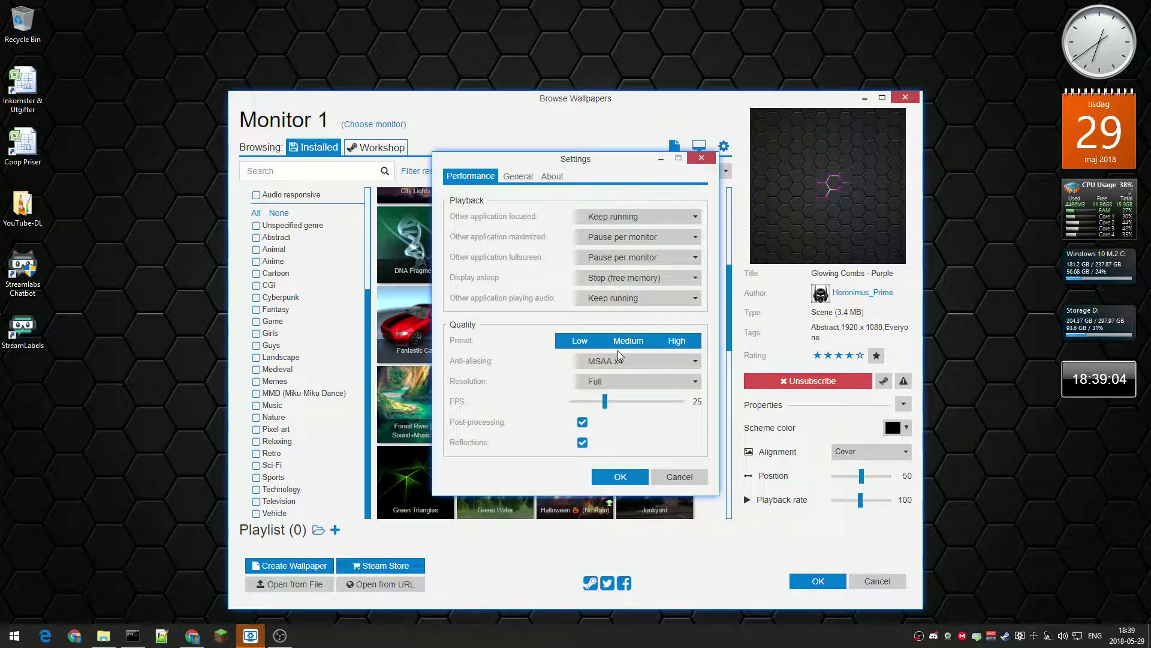
{"action": "left_click", "coordinate": [677, 478]}
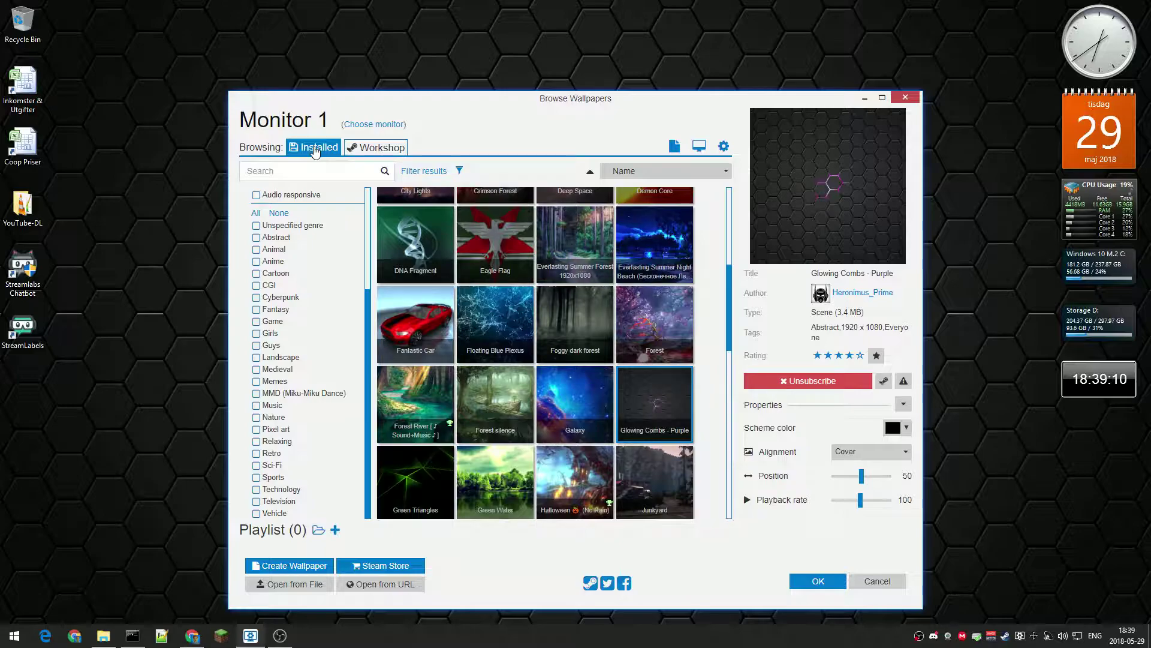
Look through the whole collection of installed wallpapers.
{"action": "scroll", "coordinate": [557, 332], "scroll_direction": "up", "scroll_amount": 1}
{"action": "scroll", "coordinate": [555, 328], "scroll_direction": "up", "scroll_amount": 2}
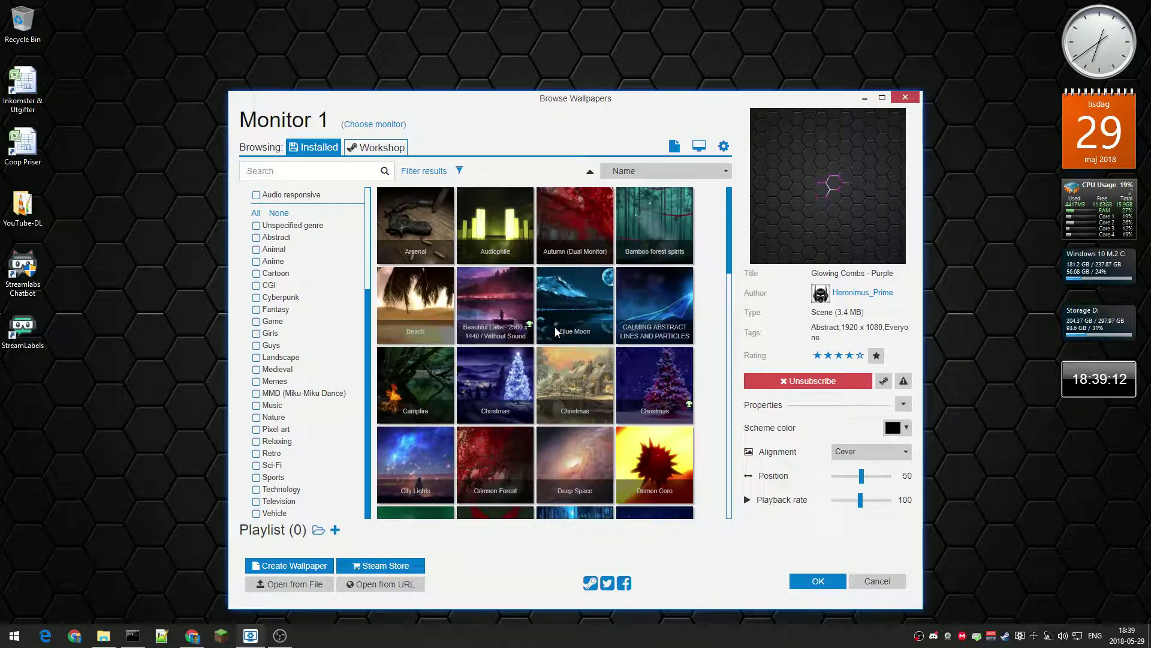
{"action": "scroll", "coordinate": [555, 326], "scroll_direction": "down", "scroll_amount": 10}
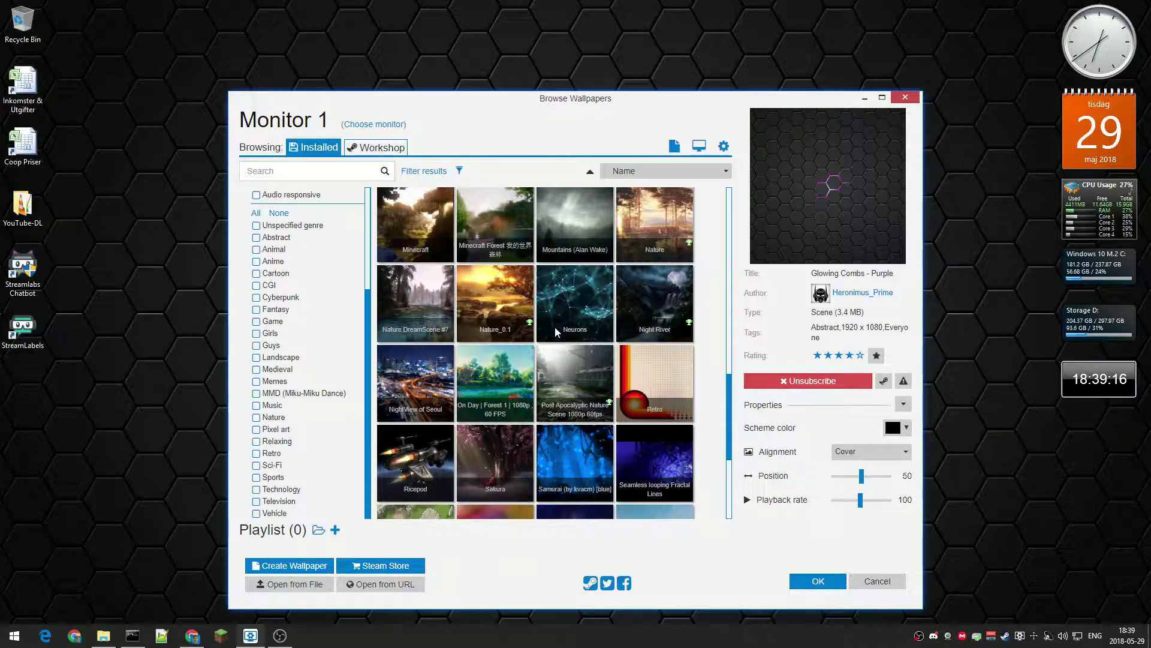
{"action": "scroll", "coordinate": [555, 326], "scroll_direction": "down", "scroll_amount": 4}
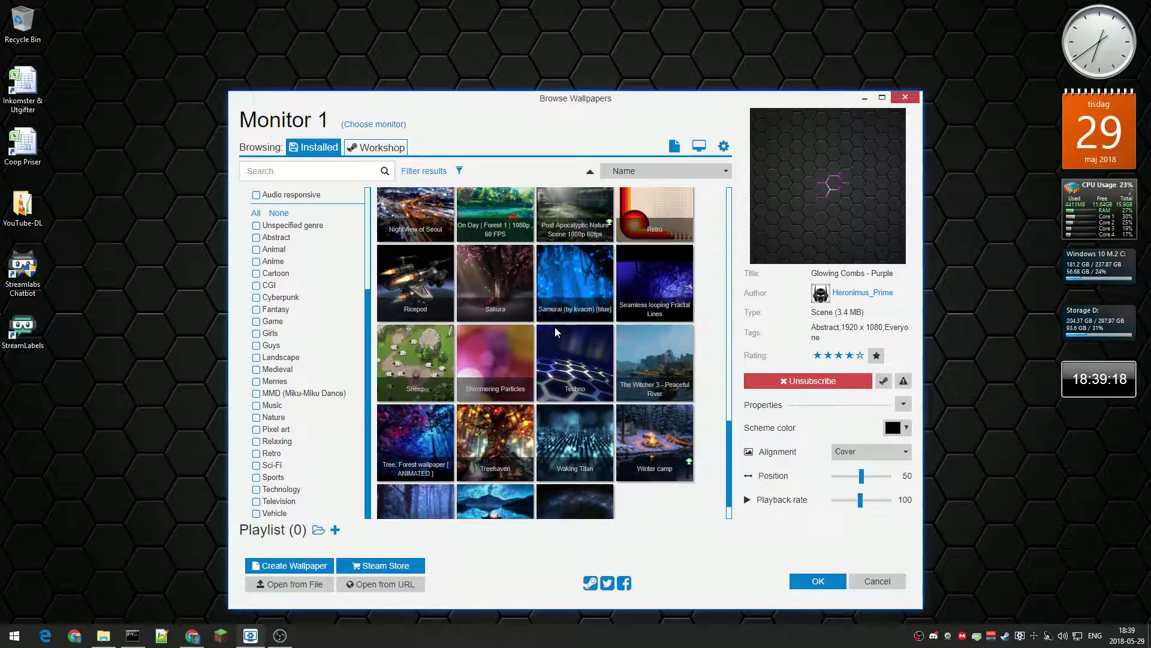
{"action": "scroll", "coordinate": [556, 326], "scroll_direction": "up", "scroll_amount": 15}
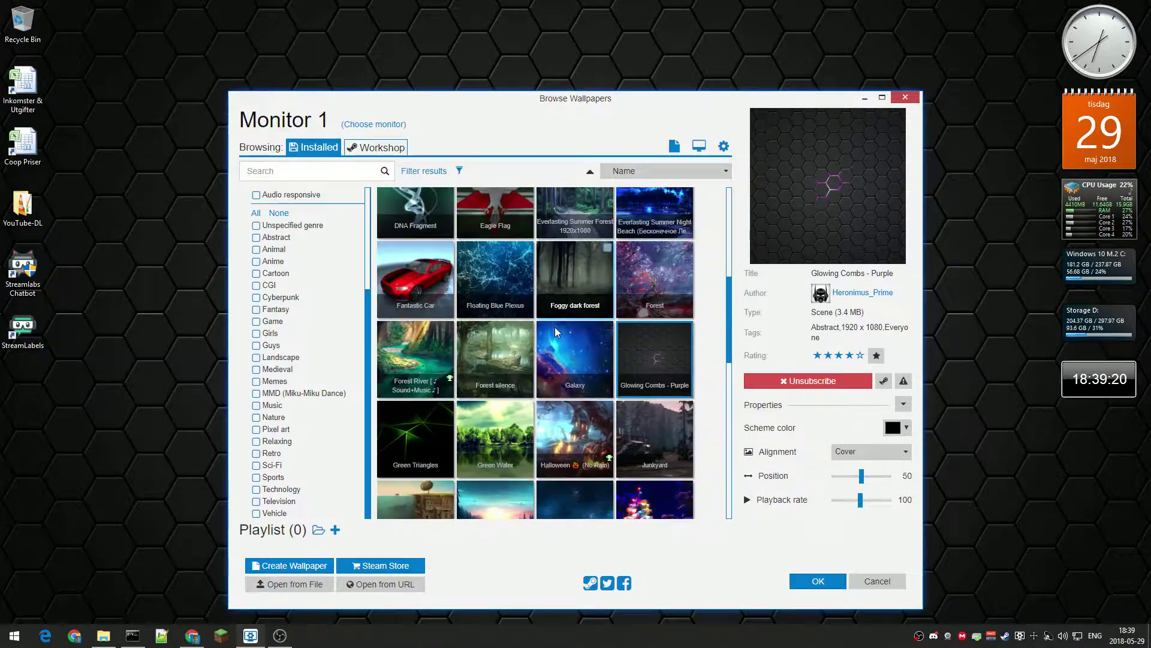
{"action": "scroll", "coordinate": [556, 326], "scroll_direction": "up", "scroll_amount": 1}
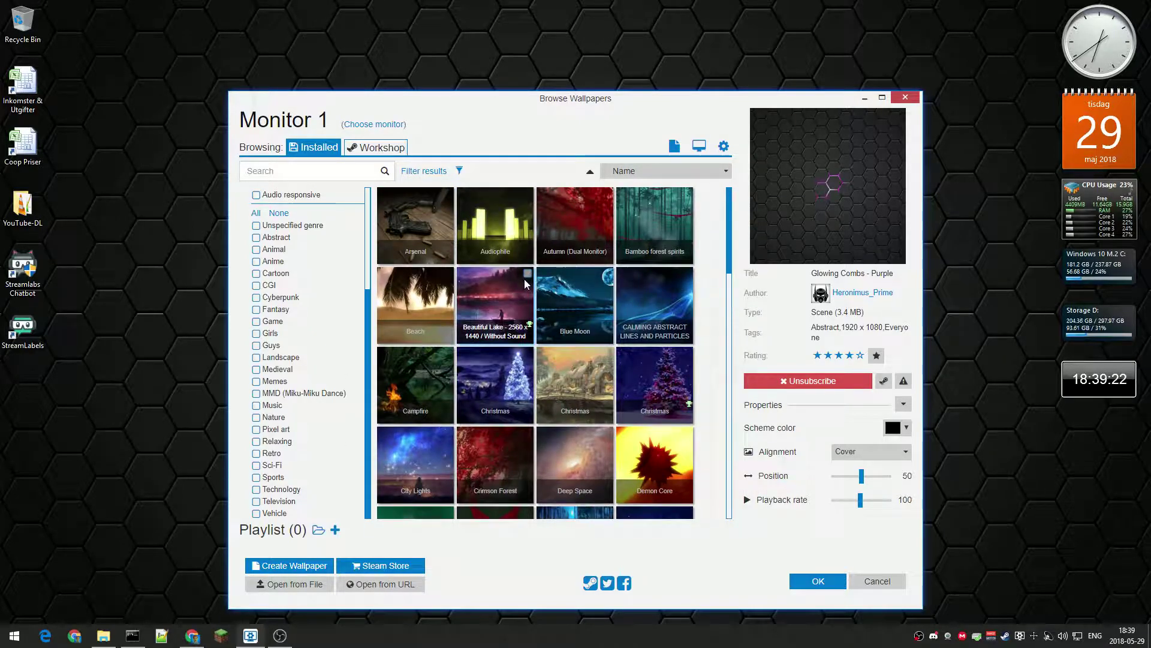
Show the Workshop wallpapers and change the genre filter from Nature to Landscape.
{"action": "left_click", "coordinate": [388, 149]}
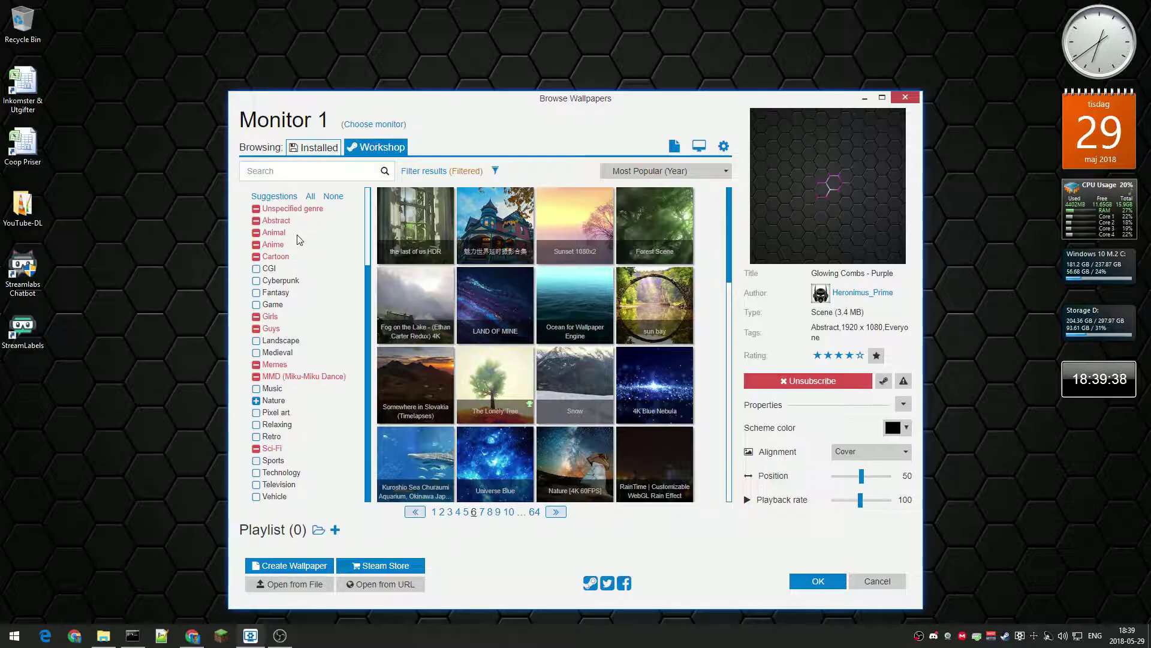
{"action": "left_click", "coordinate": [257, 403]}
{"action": "left_click", "coordinate": [277, 407]}
{"action": "left_click", "coordinate": [277, 407]}
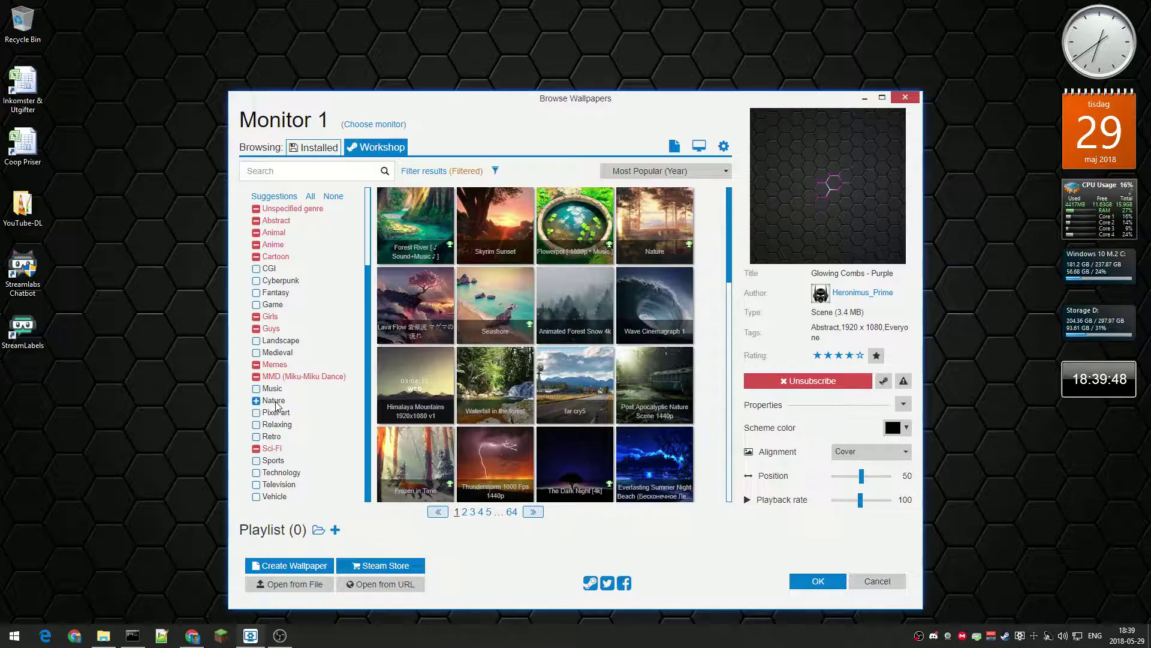
{"action": "left_click", "coordinate": [257, 400]}
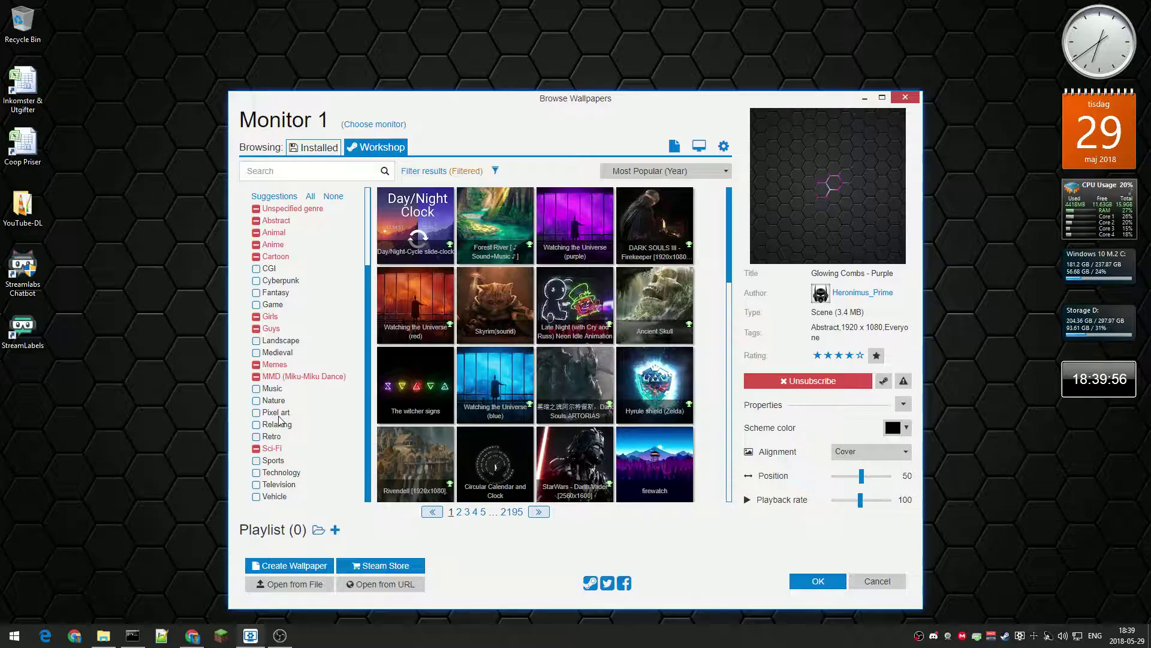
{"action": "scroll", "coordinate": [278, 420], "scroll_direction": "up", "scroll_amount": 3}
{"action": "scroll", "coordinate": [279, 420], "scroll_direction": "down", "scroll_amount": 3}
{"action": "left_click", "coordinate": [294, 340]}
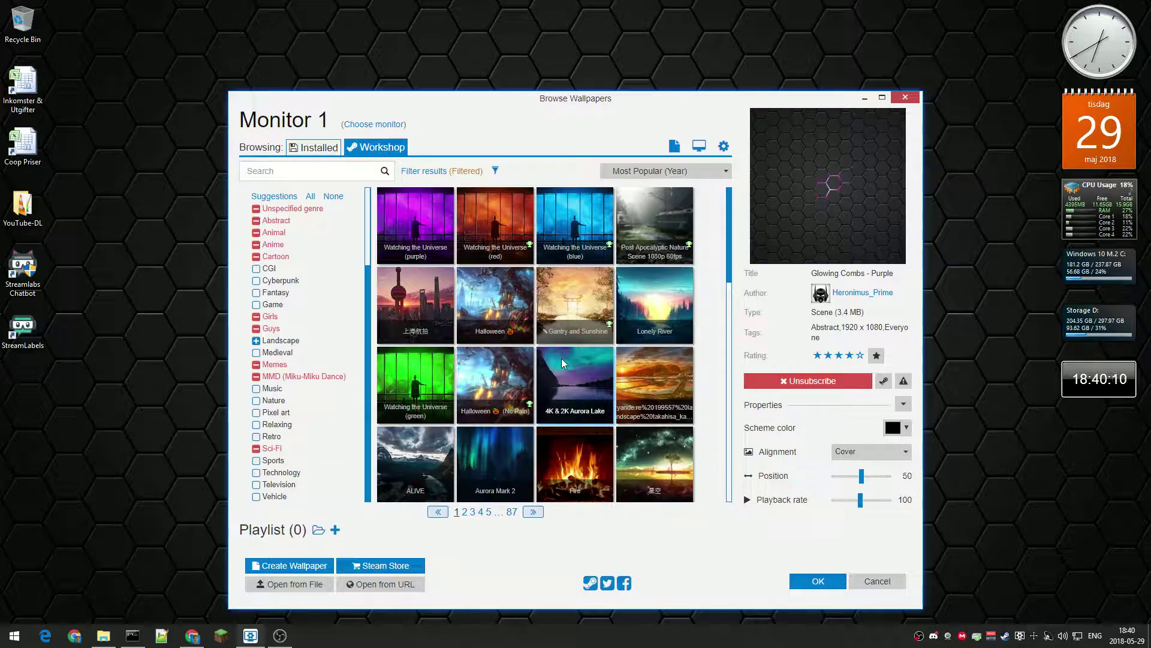
Preview the ALIVE wallpaper in the Landscape results and subscribe to the Fire wallpaper.
{"action": "scroll", "coordinate": [575, 366], "scroll_direction": "down", "scroll_amount": 1}
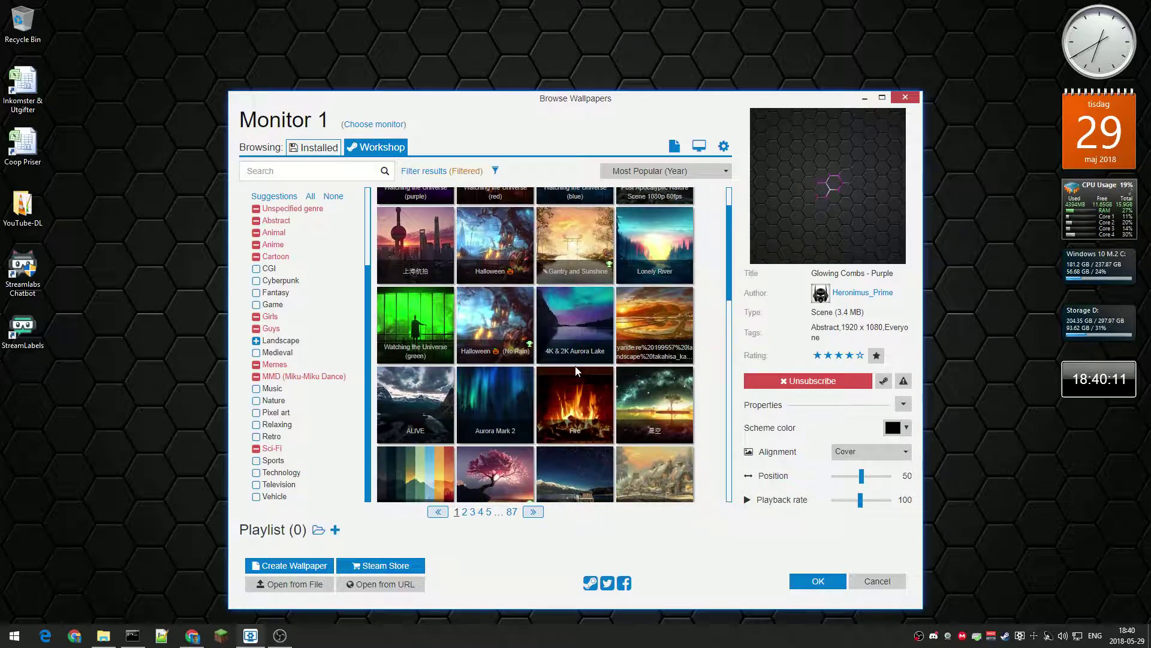
{"action": "scroll", "coordinate": [576, 371], "scroll_direction": "down", "scroll_amount": 1}
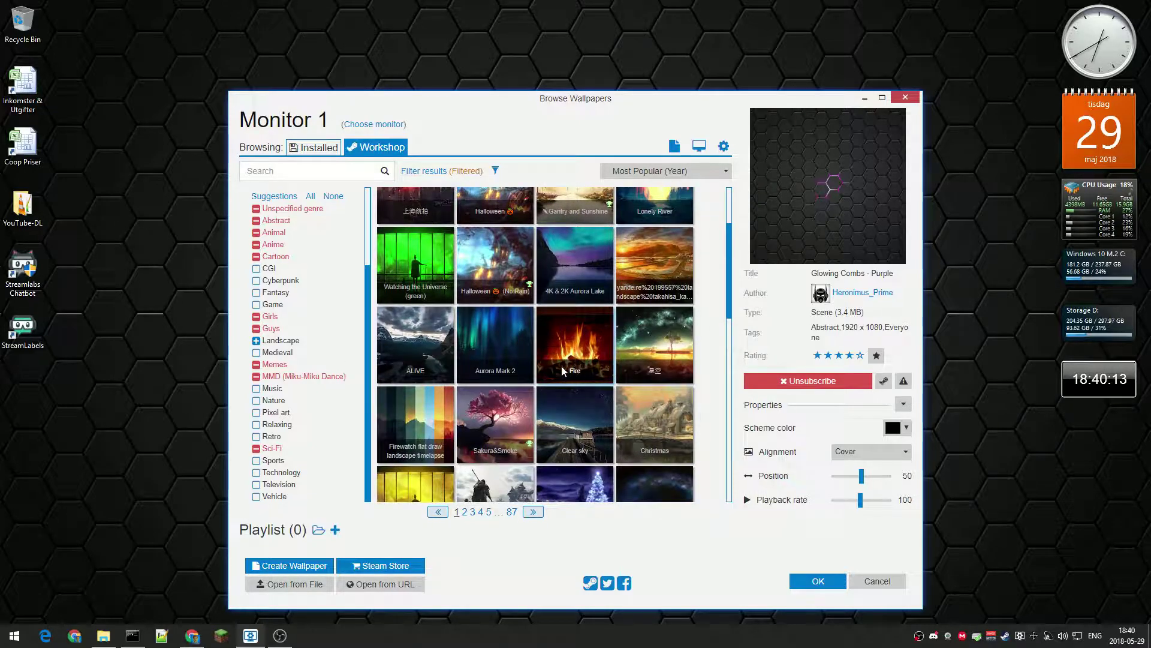
{"action": "left_click", "coordinate": [399, 341]}
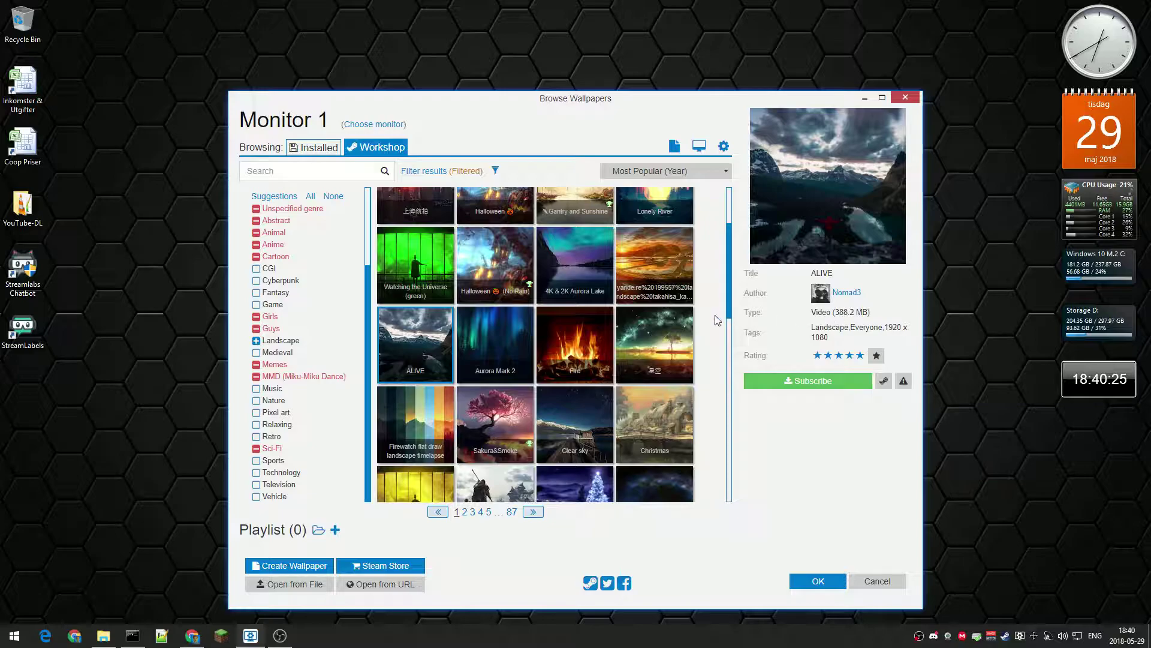
{"action": "left_click", "coordinate": [580, 340]}
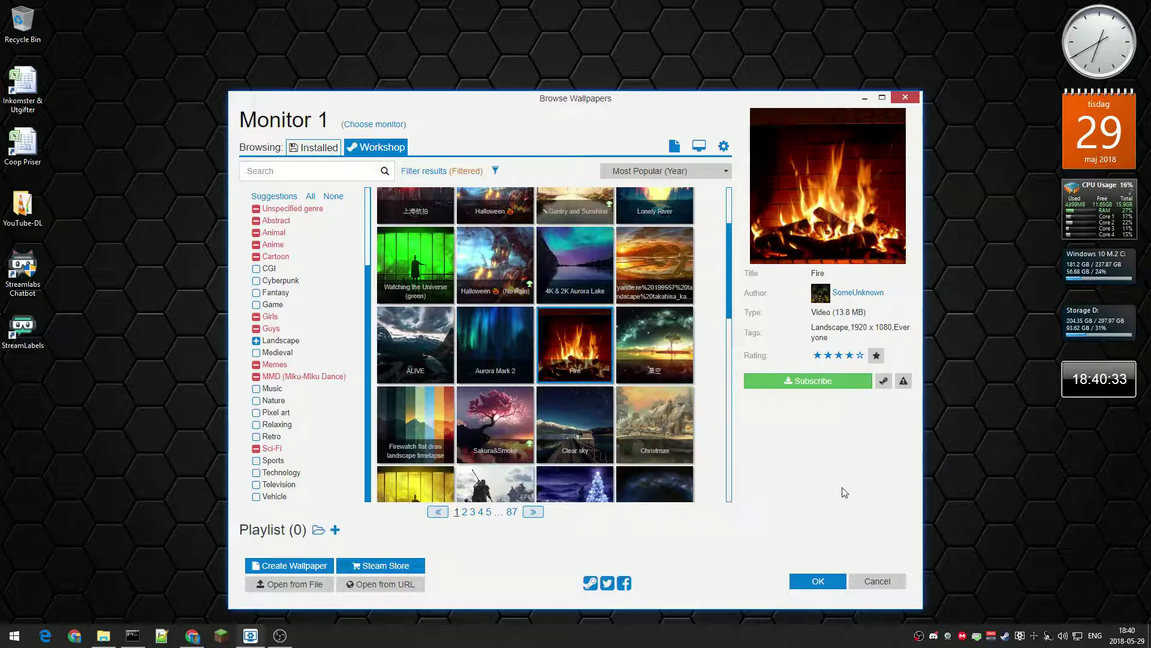
{"action": "left_click", "coordinate": [842, 382]}
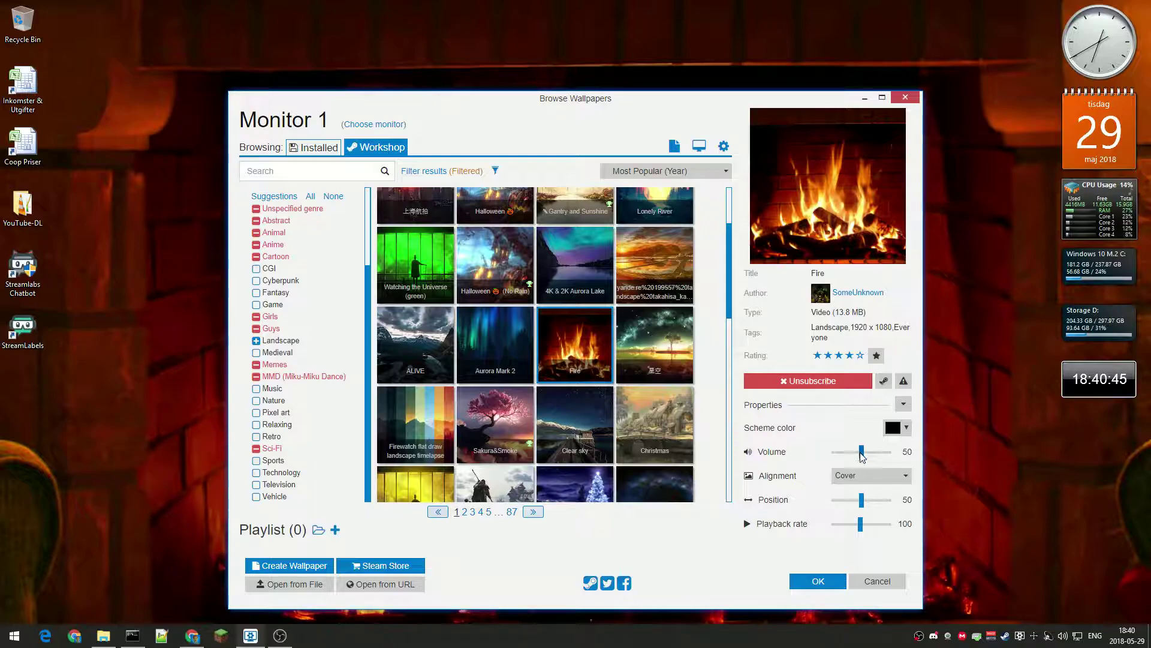
Set the Fire wallpaper's volume to 0 and view the wallpaper on the uncovered desktop.
{"action": "left_click_drag", "start_coordinate": [862, 459], "coordinate": [833, 461]}
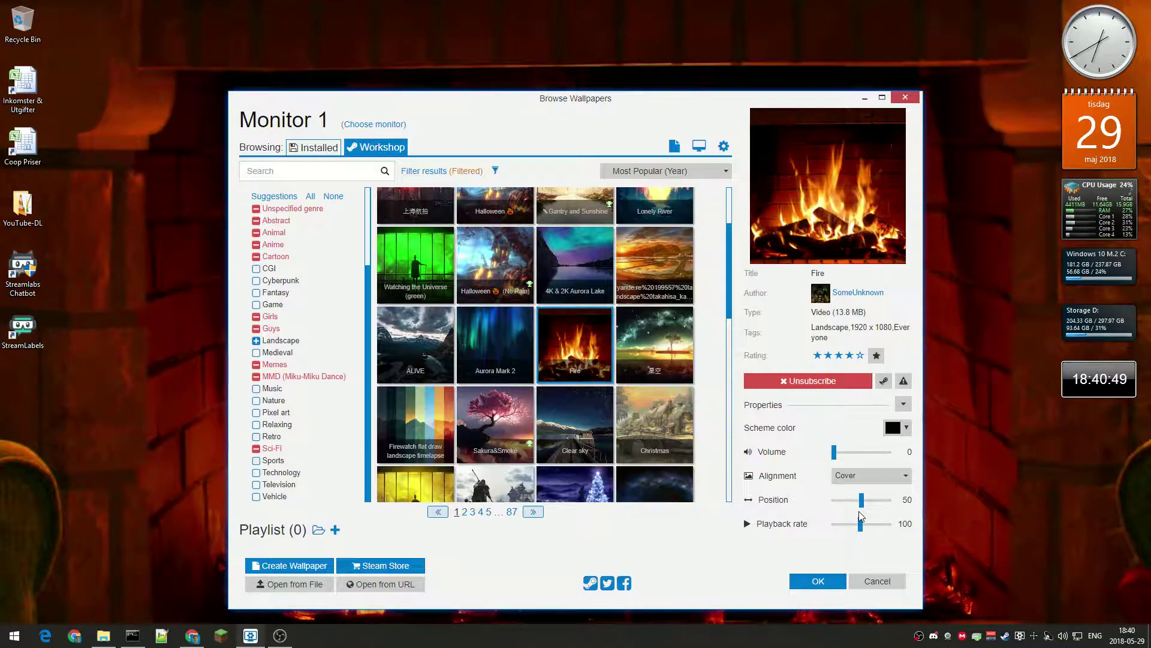
{"action": "left_click", "coordinate": [250, 635]}
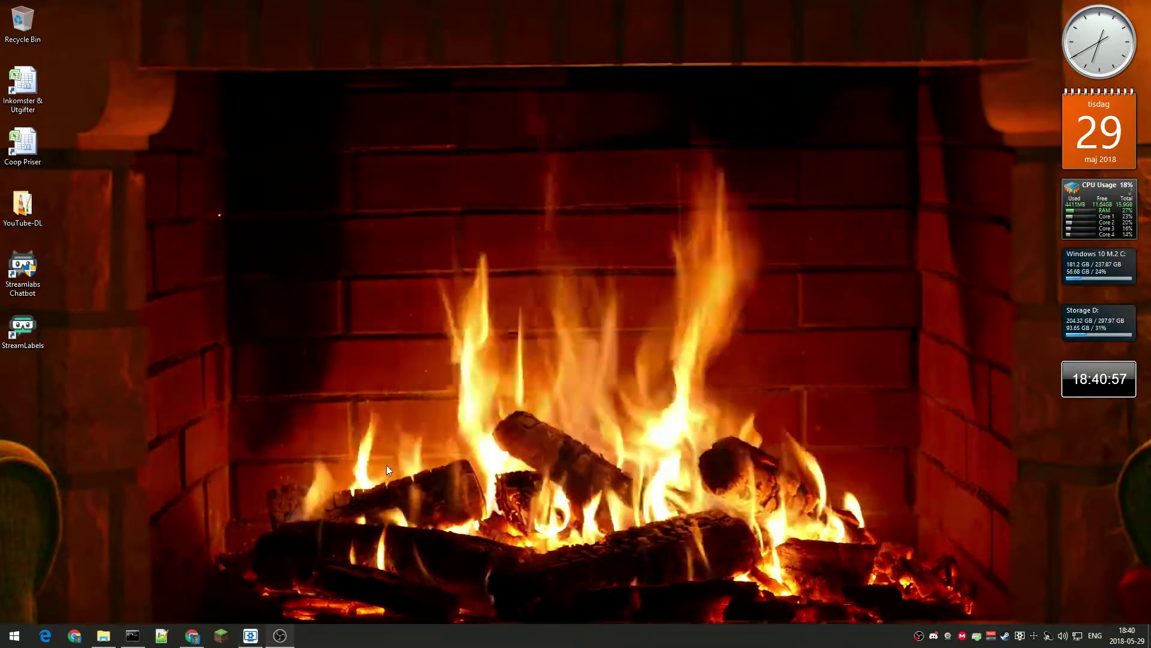
{"action": "left_click", "coordinate": [250, 637]}
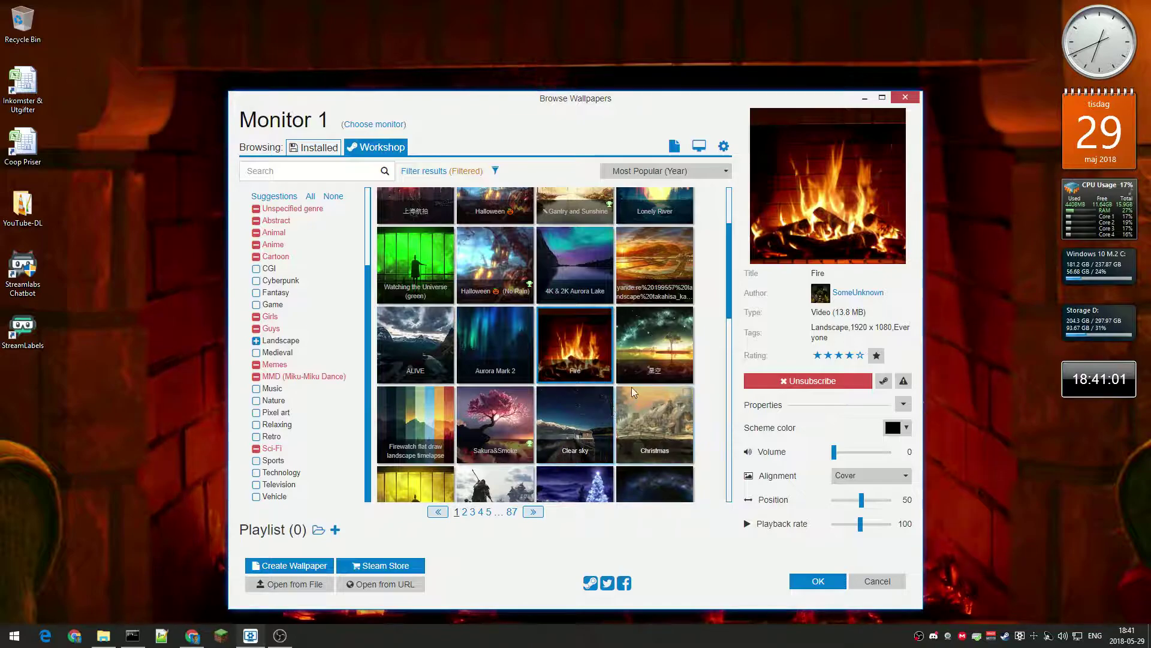
Subscribe to the 星空 starry lake wallpaper beside Fire and view it on the uncovered desktop.
{"action": "left_click", "coordinate": [653, 347]}
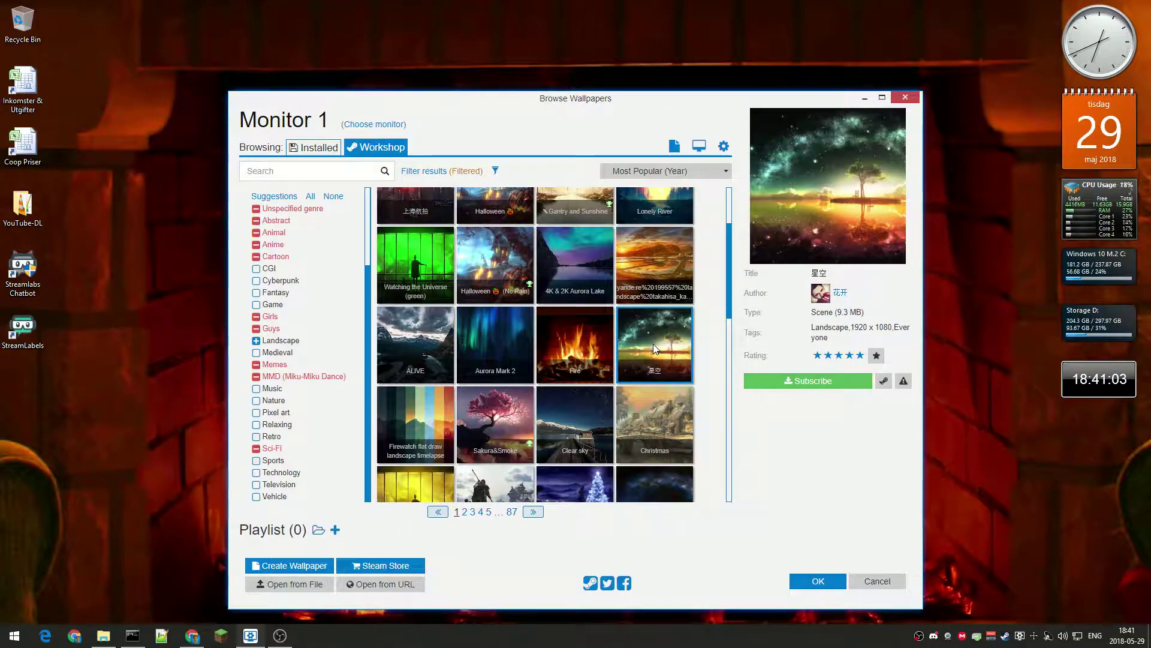
{"action": "left_click", "coordinate": [813, 381]}
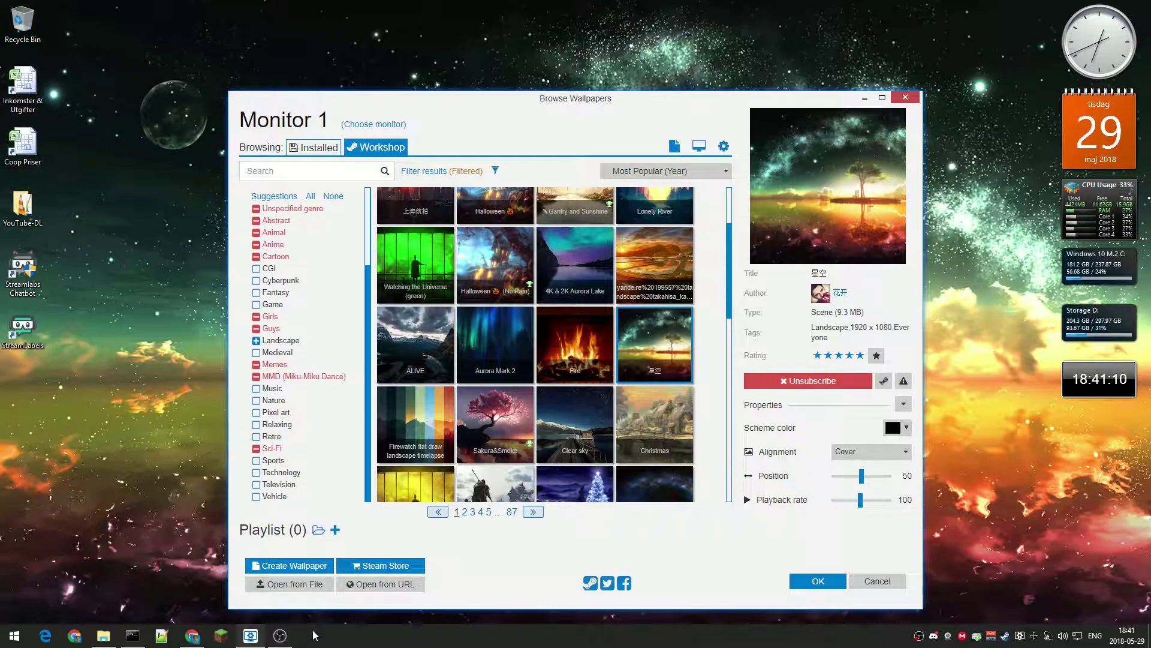
{"action": "left_click", "coordinate": [259, 639]}
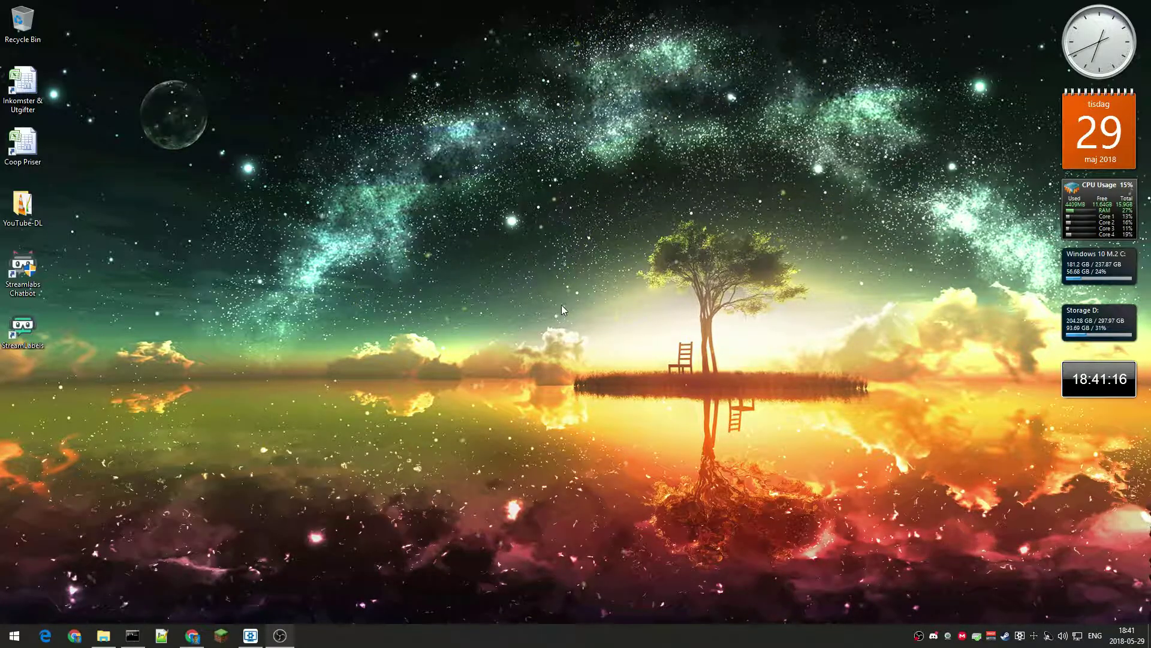
{"action": "left_click", "coordinate": [250, 636]}
Look through more of the Landscape wallpapers on the first Workshop results page.
{"action": "scroll", "coordinate": [599, 358], "scroll_direction": "down", "scroll_amount": 2}
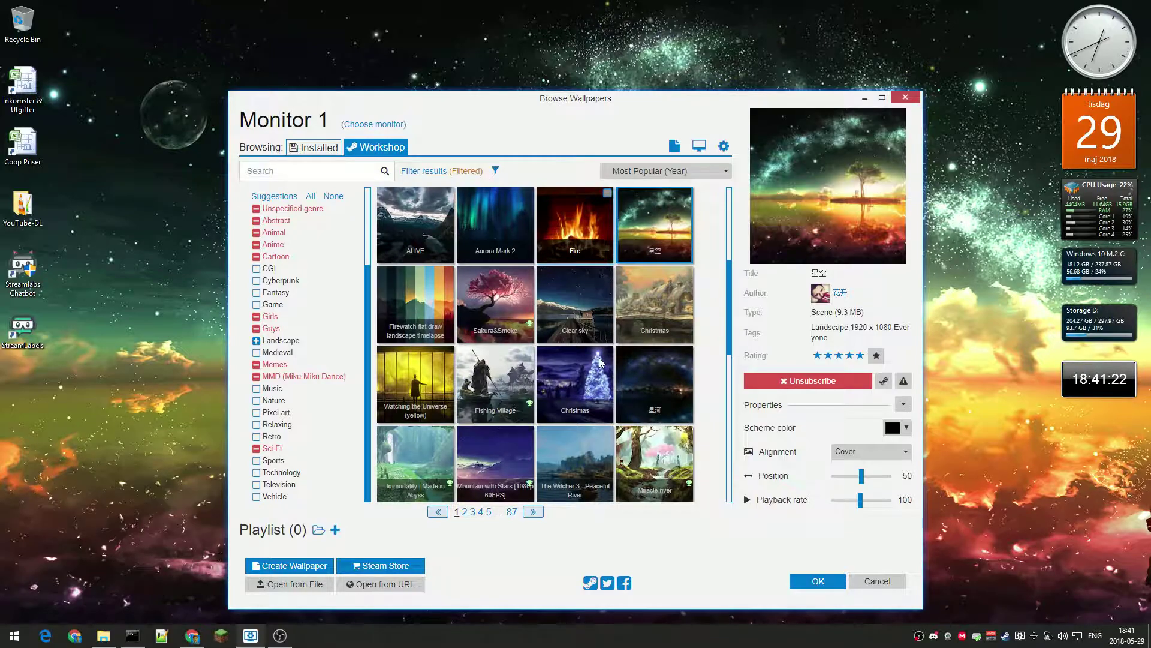
{"action": "scroll", "coordinate": [600, 363], "scroll_direction": "down", "scroll_amount": 1}
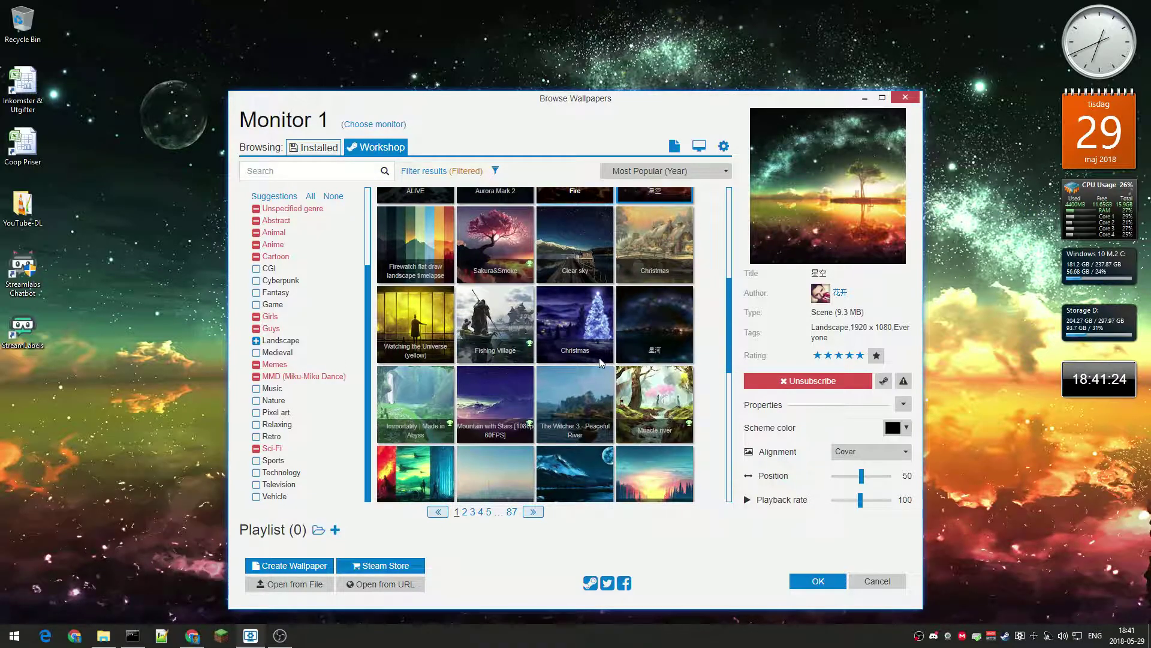
{"action": "scroll", "coordinate": [601, 362], "scroll_direction": "up", "scroll_amount": 3}
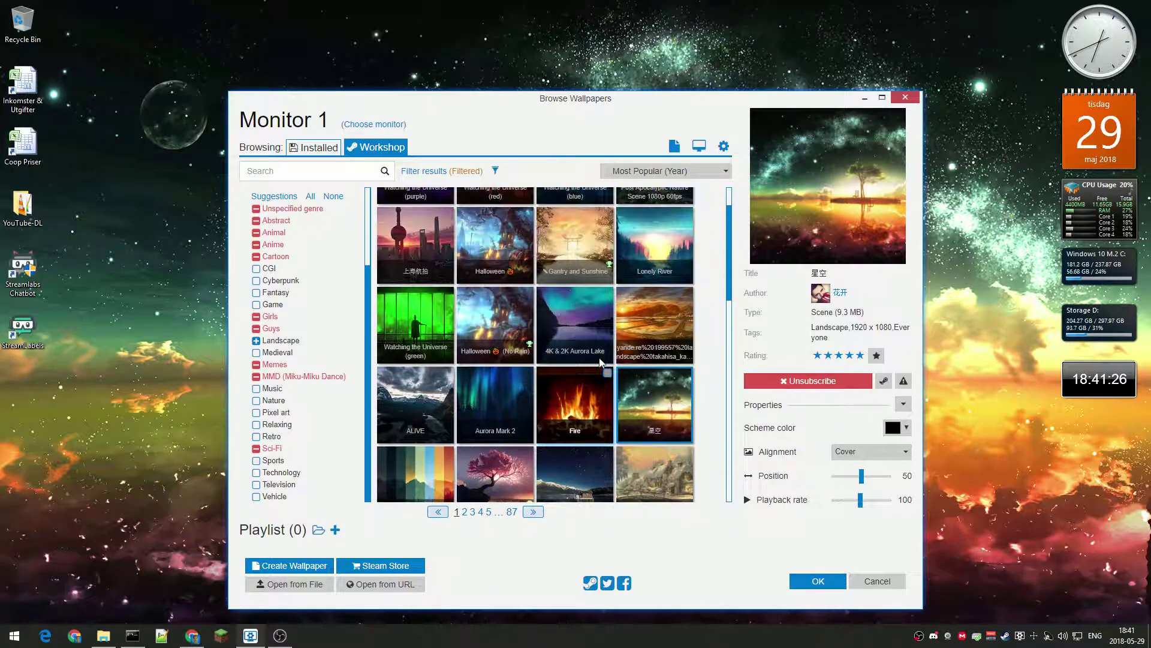
{"action": "scroll", "coordinate": [600, 361], "scroll_direction": "up", "scroll_amount": 1}
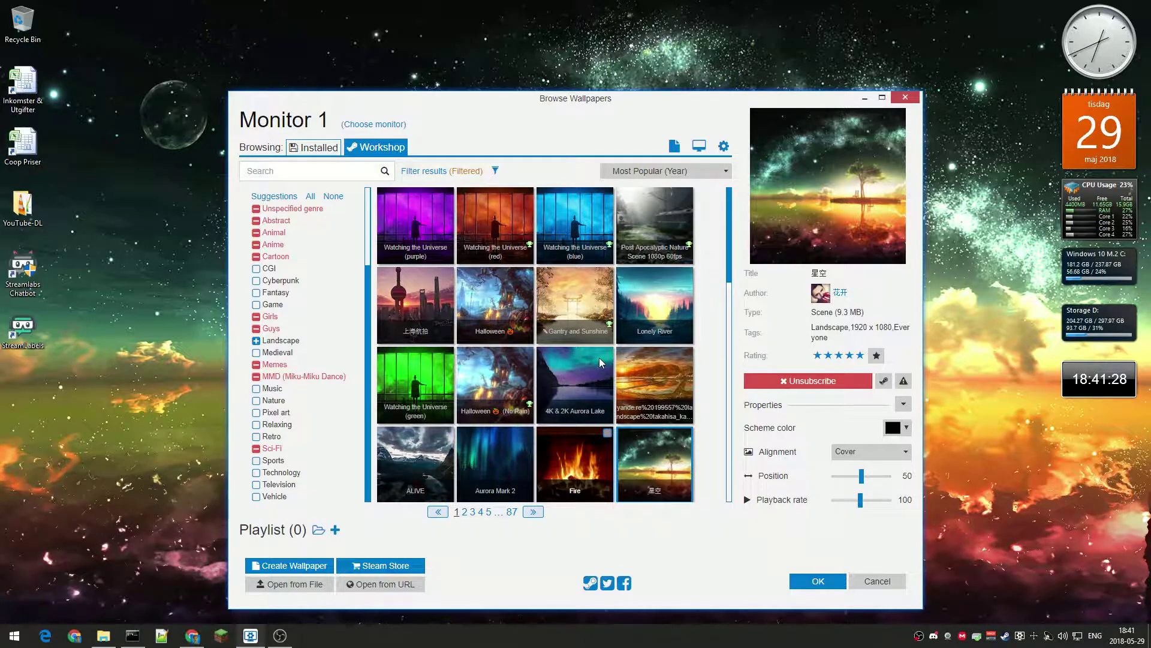
{"action": "scroll", "coordinate": [600, 361], "scroll_direction": "down", "scroll_amount": 3}
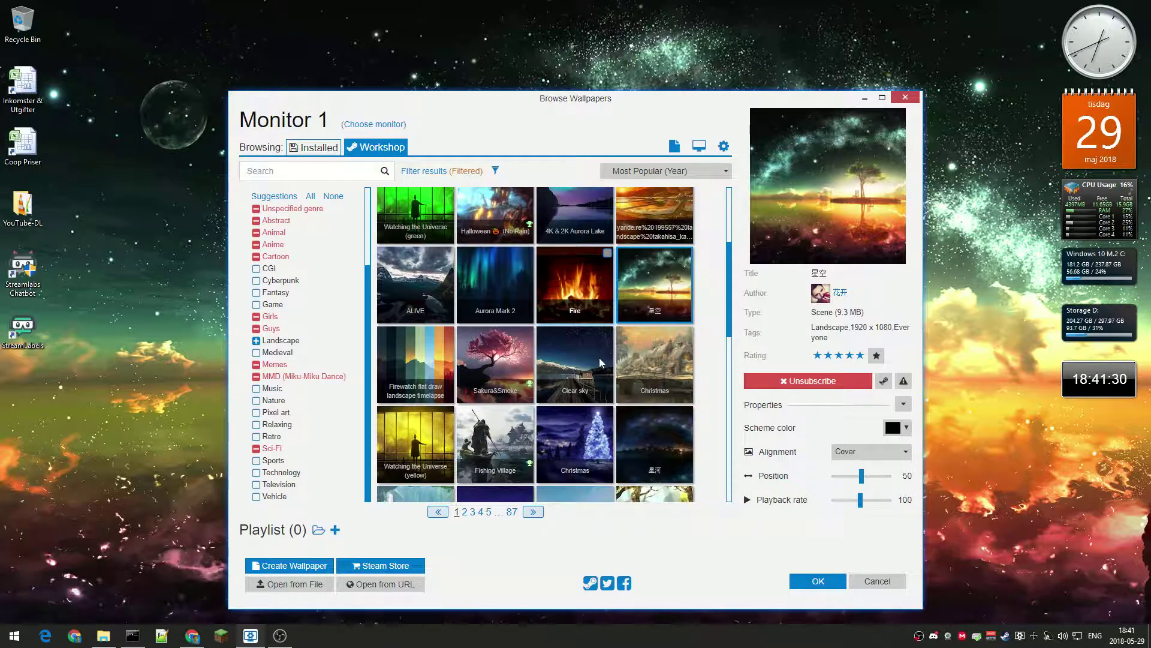
{"action": "scroll", "coordinate": [601, 363], "scroll_direction": "down", "scroll_amount": 2}
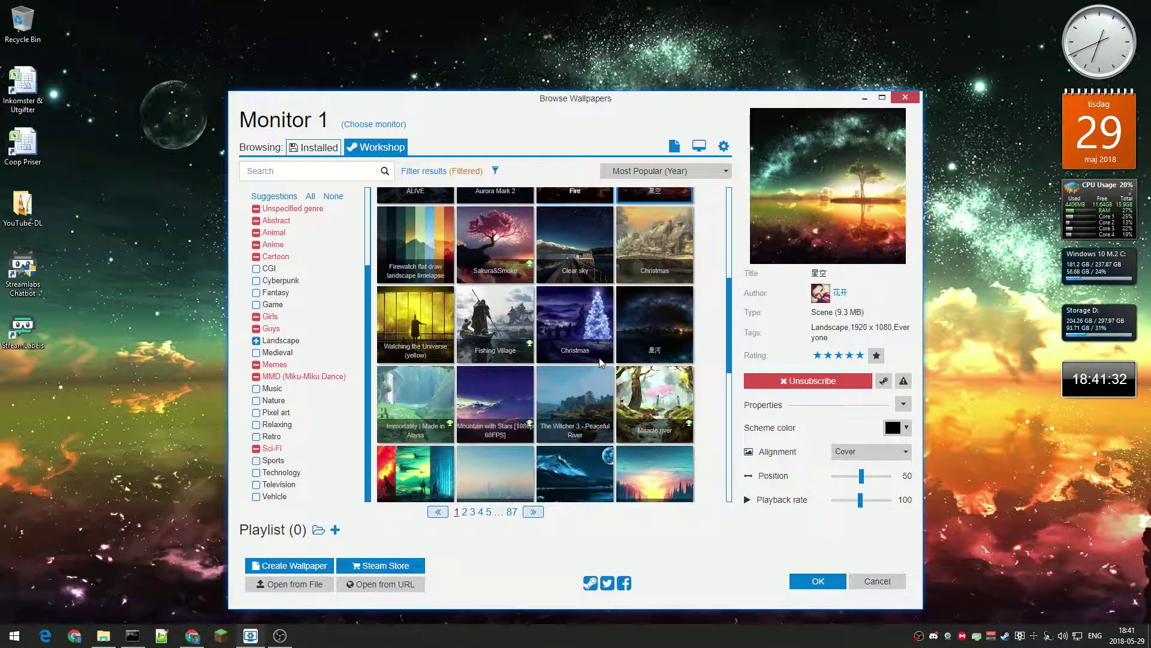
Apply the Christmas wallpaper with the snowy village and stone bridge and view it on the uncovered desktop.
{"action": "left_click", "coordinate": [648, 267]}
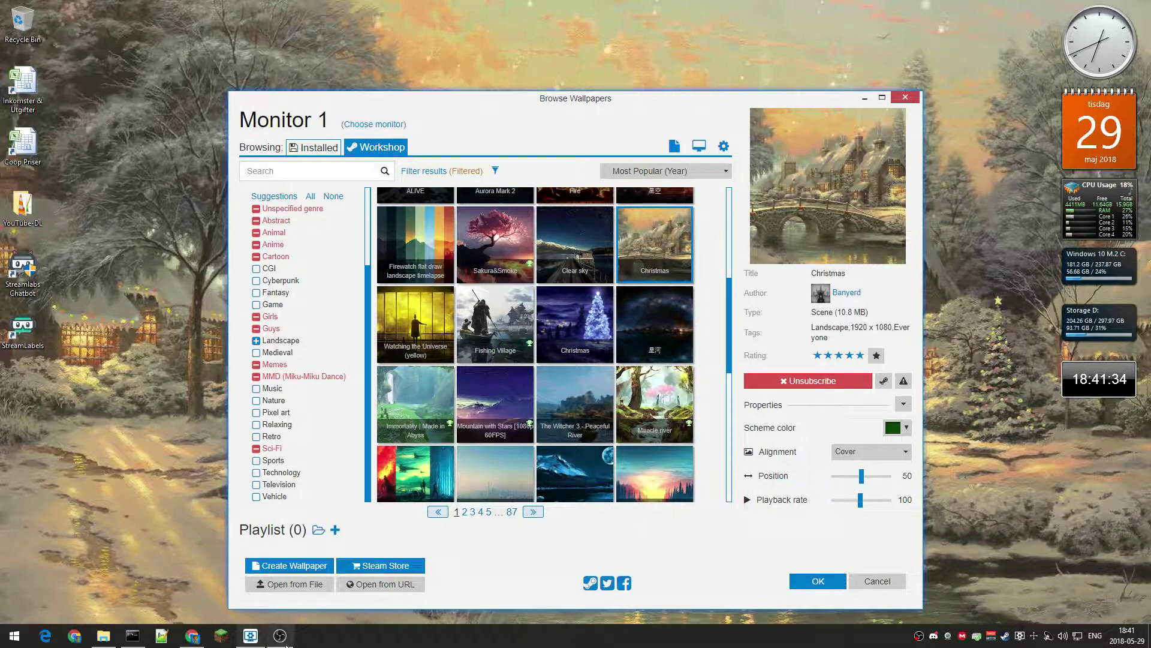
{"action": "left_click", "coordinate": [250, 636]}
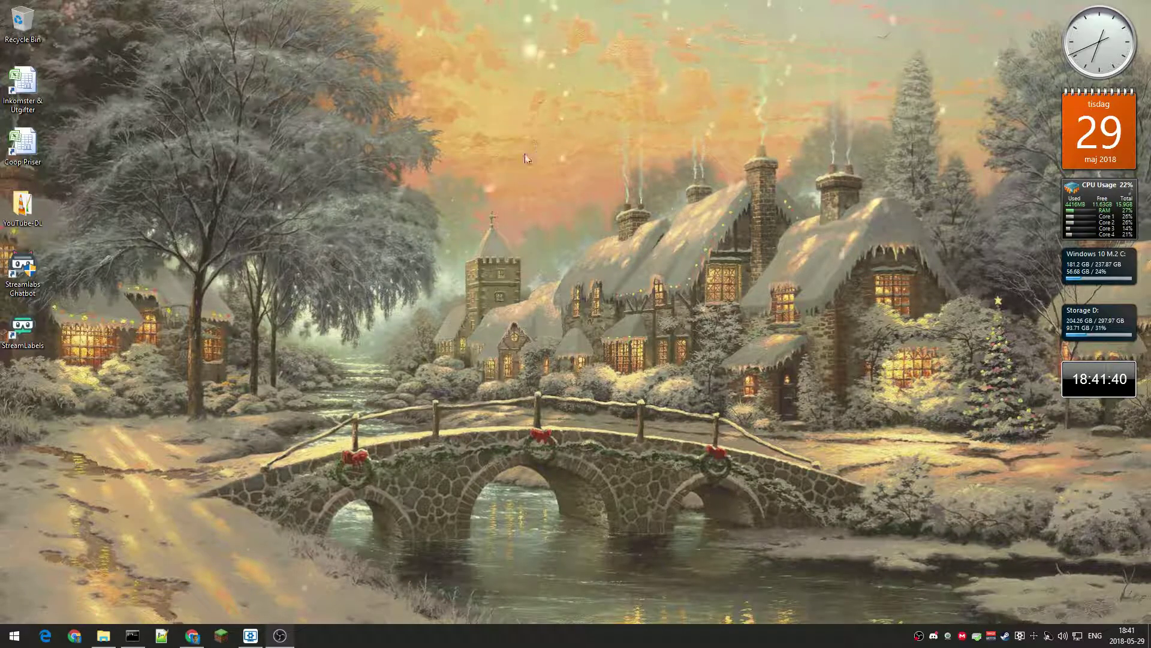
{"action": "left_click", "coordinate": [252, 640]}
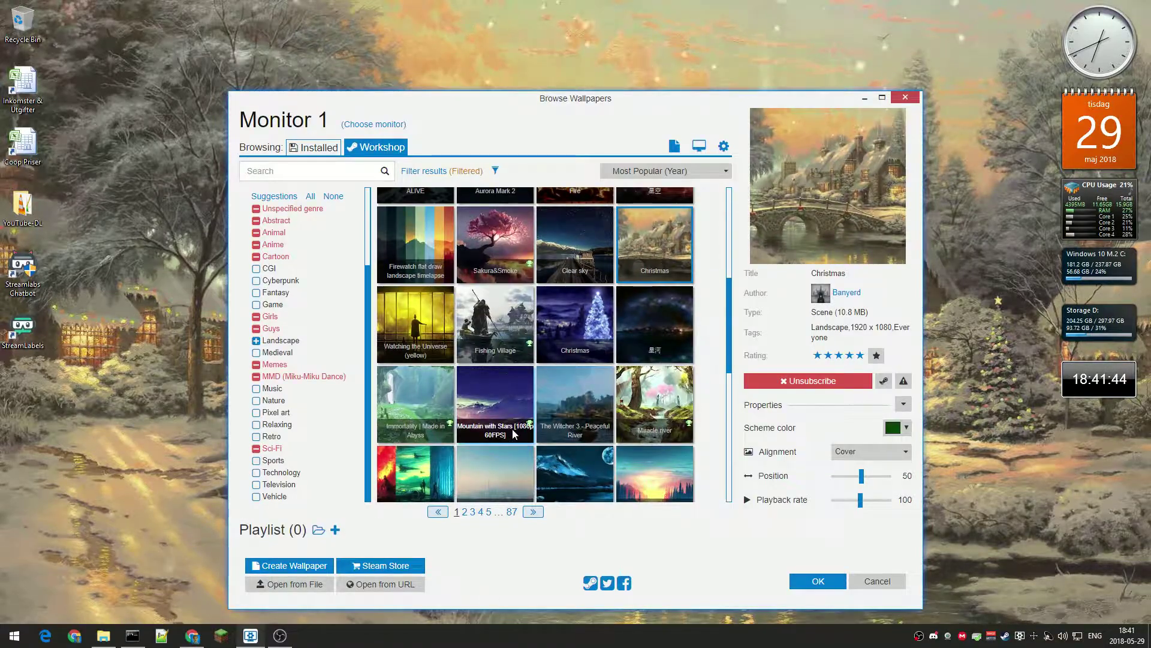
Examine the Miracle river wallpaper in the Workshop results and play its preview.
{"action": "scroll", "coordinate": [519, 408], "scroll_direction": "down", "scroll_amount": 1}
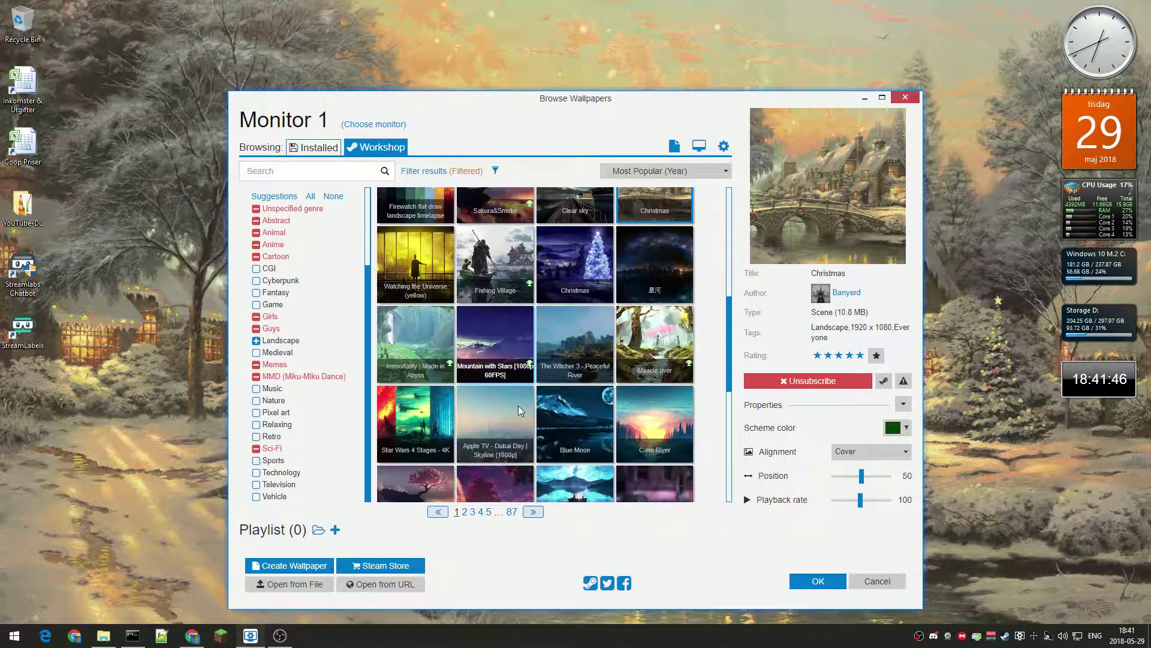
{"action": "left_click", "coordinate": [646, 341]}
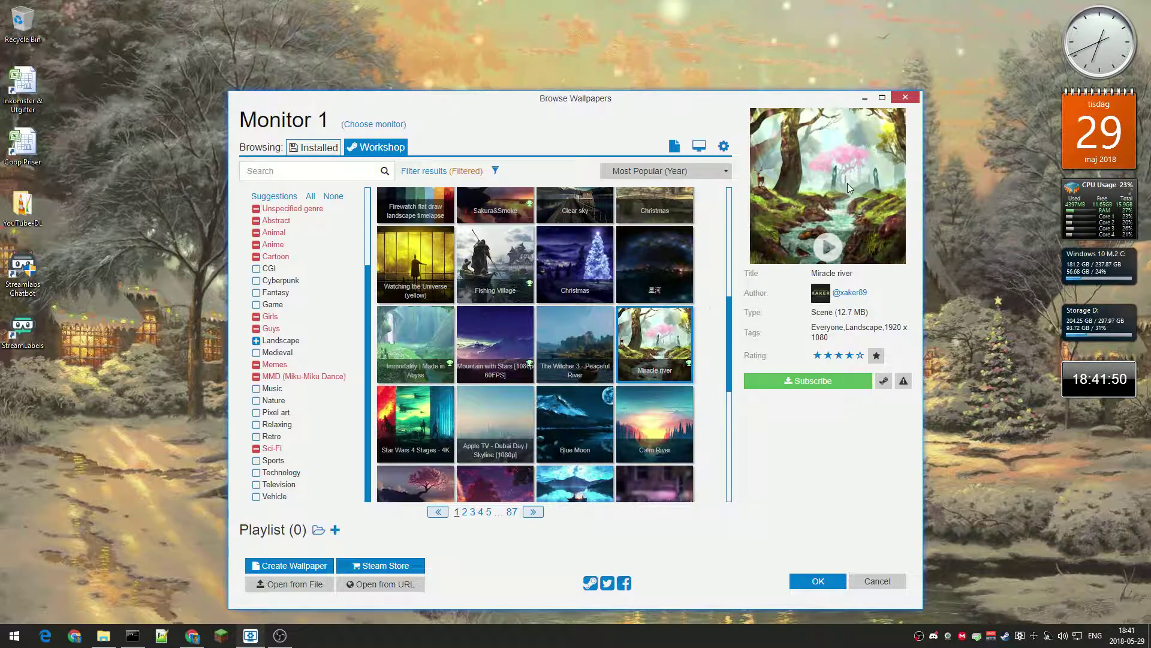
{"action": "left_click", "coordinate": [827, 247]}
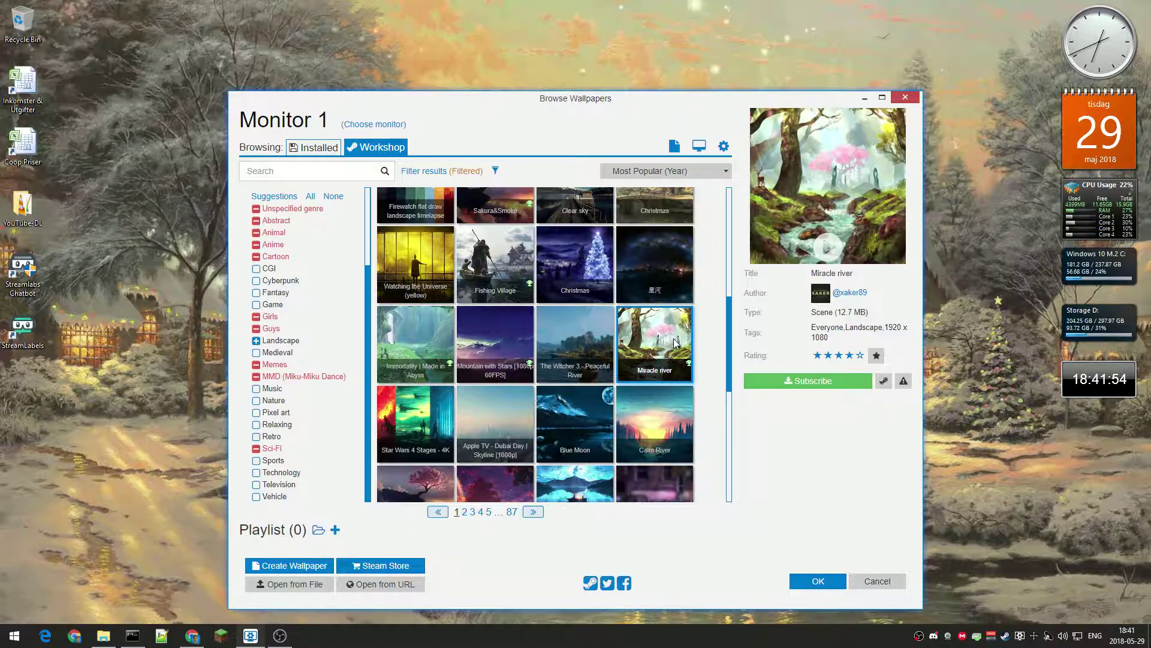
Switch to the installed wallpapers, apply Forest silence and view it on the uncovered desktop.
{"action": "left_click", "coordinate": [315, 147]}
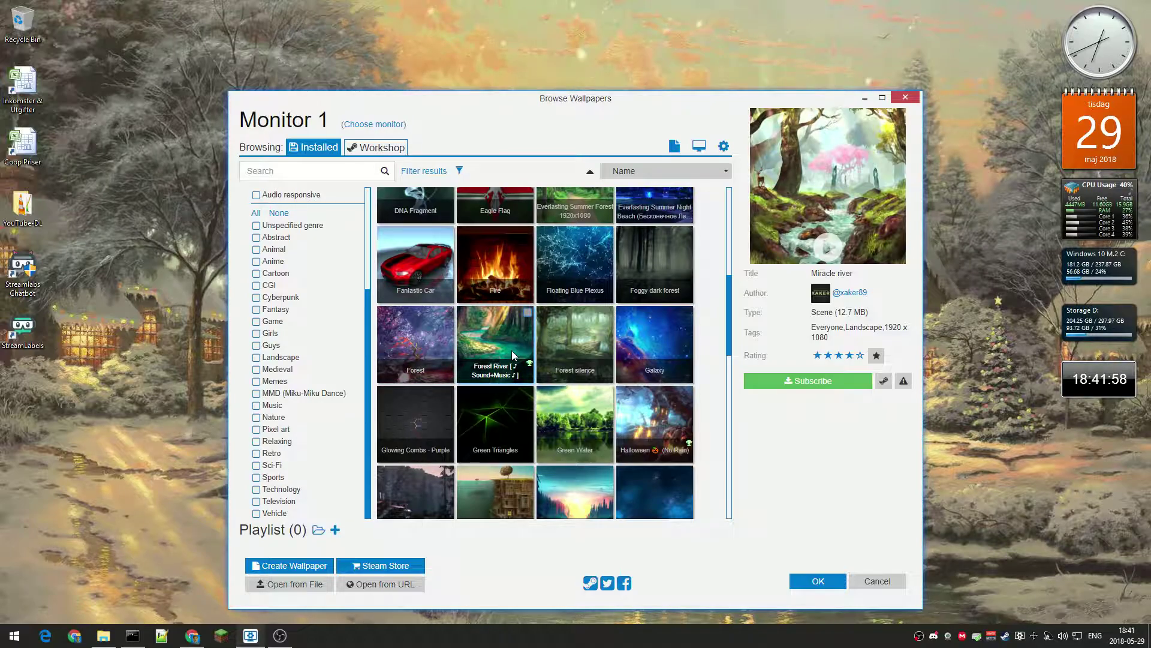
{"action": "scroll", "coordinate": [513, 355], "scroll_direction": "up", "scroll_amount": 5}
{"action": "scroll", "coordinate": [514, 358], "scroll_direction": "down", "scroll_amount": 3}
{"action": "scroll", "coordinate": [514, 358], "scroll_direction": "down", "scroll_amount": 1}
{"action": "left_click", "coordinate": [578, 337]}
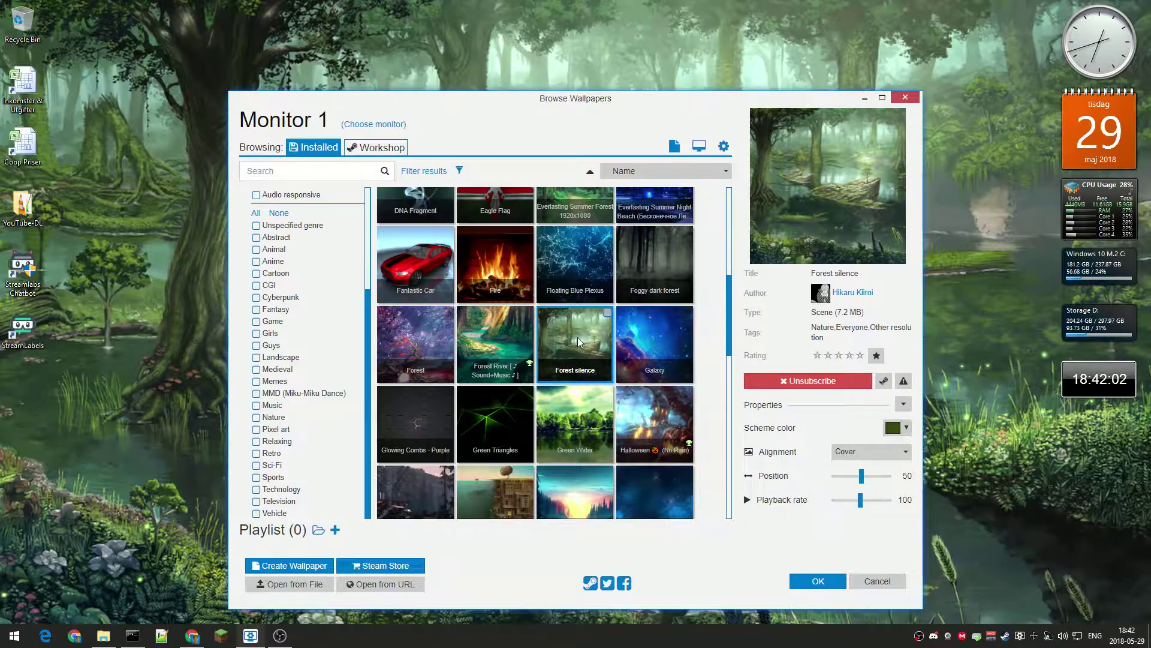
{"action": "left_click", "coordinate": [251, 637]}
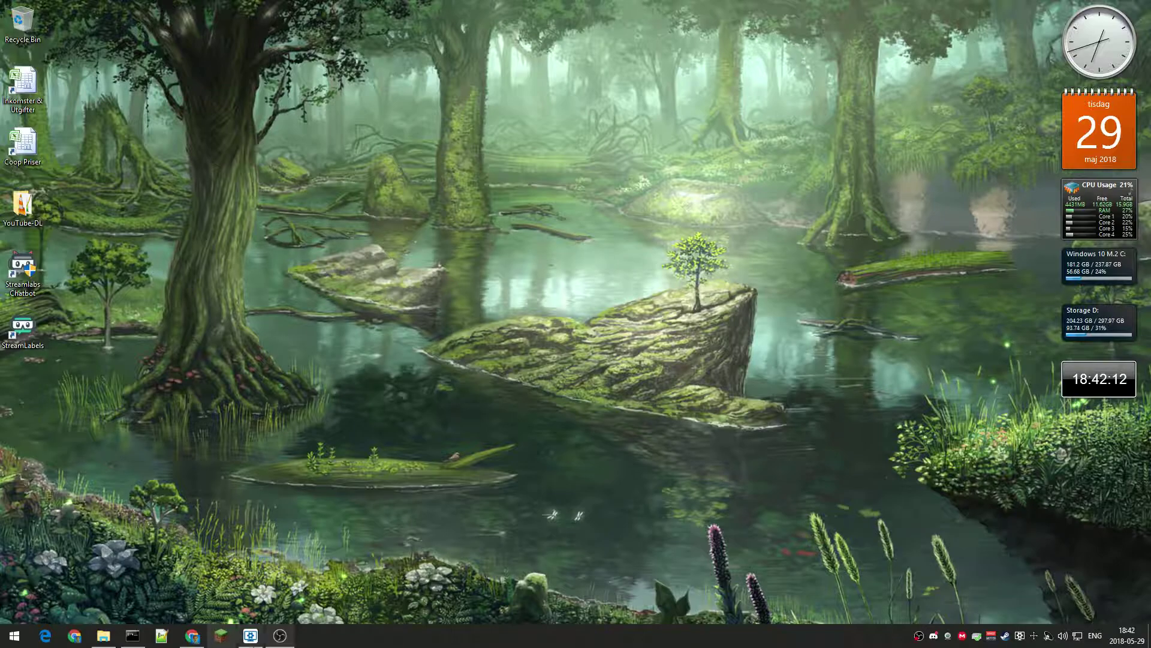
{"action": "left_click", "coordinate": [251, 637]}
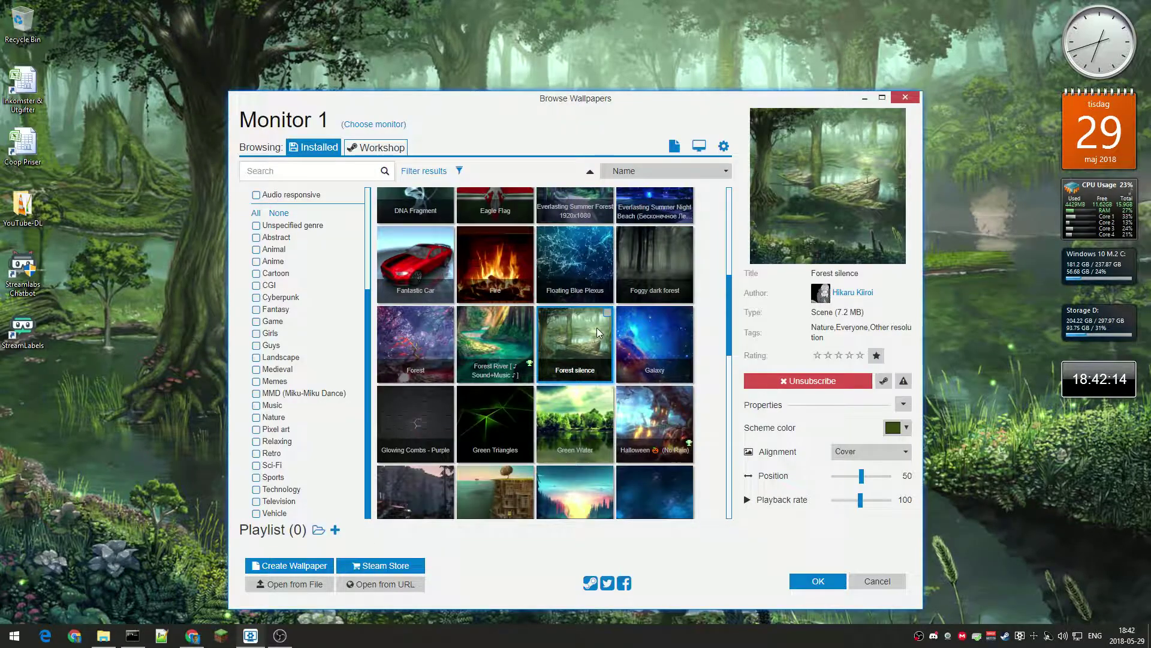
Apply the installed Forest River wallpaper with sound and music and view it on the uncovered desktop.
{"action": "left_click", "coordinate": [520, 338]}
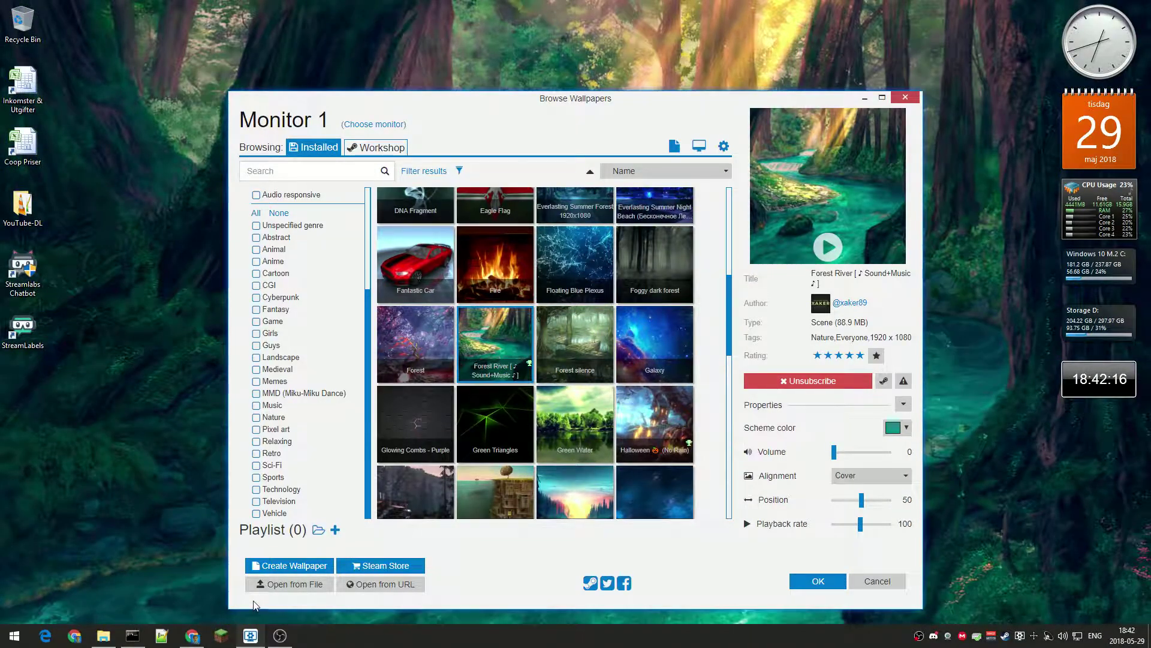
{"action": "left_click", "coordinate": [251, 637]}
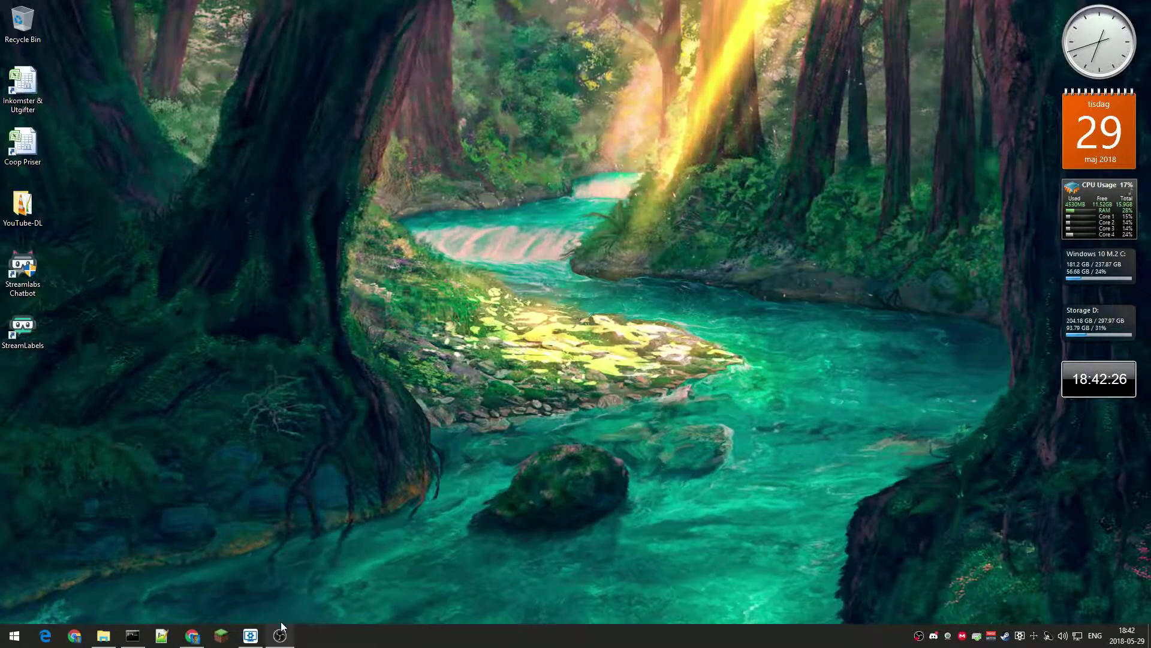
{"action": "left_click", "coordinate": [250, 637]}
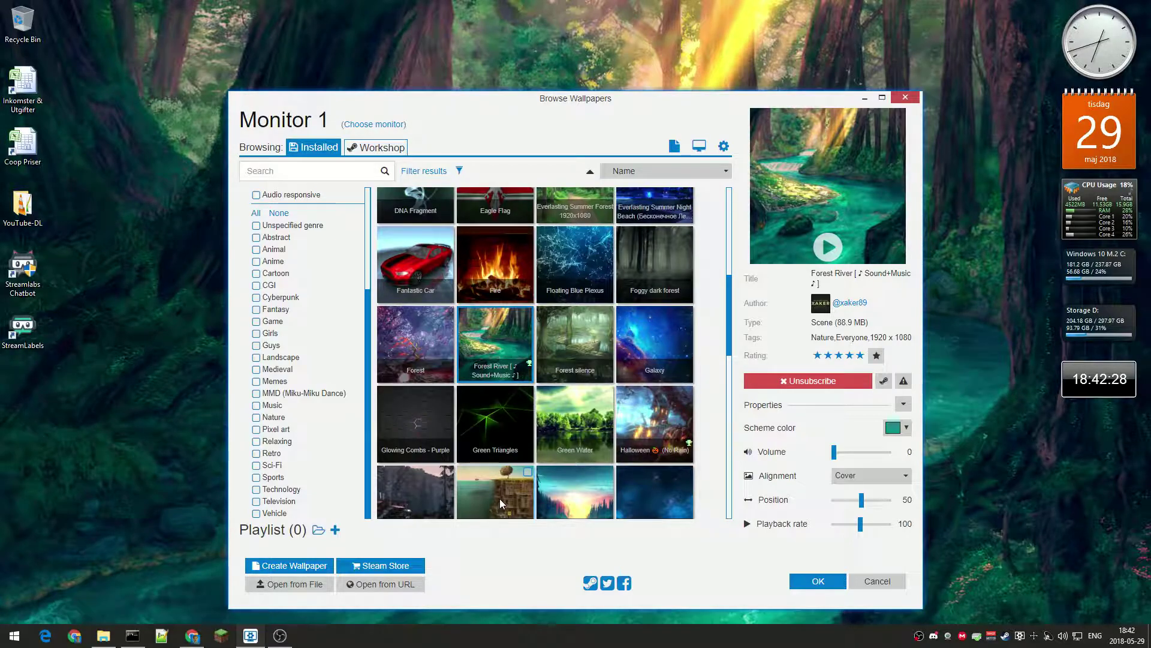
Apply the installed Minecraft wallpaper and view it on the uncovered desktop.
{"action": "scroll", "coordinate": [552, 443], "scroll_direction": "down", "scroll_amount": 1}
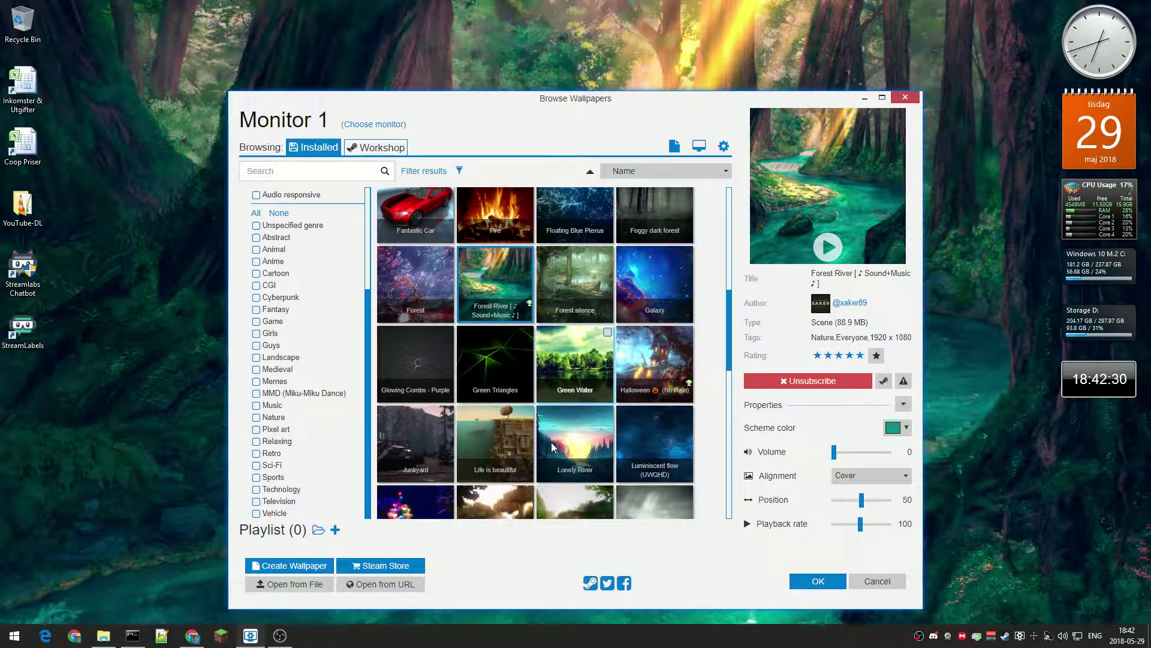
{"action": "scroll", "coordinate": [552, 445], "scroll_direction": "down", "scroll_amount": 1}
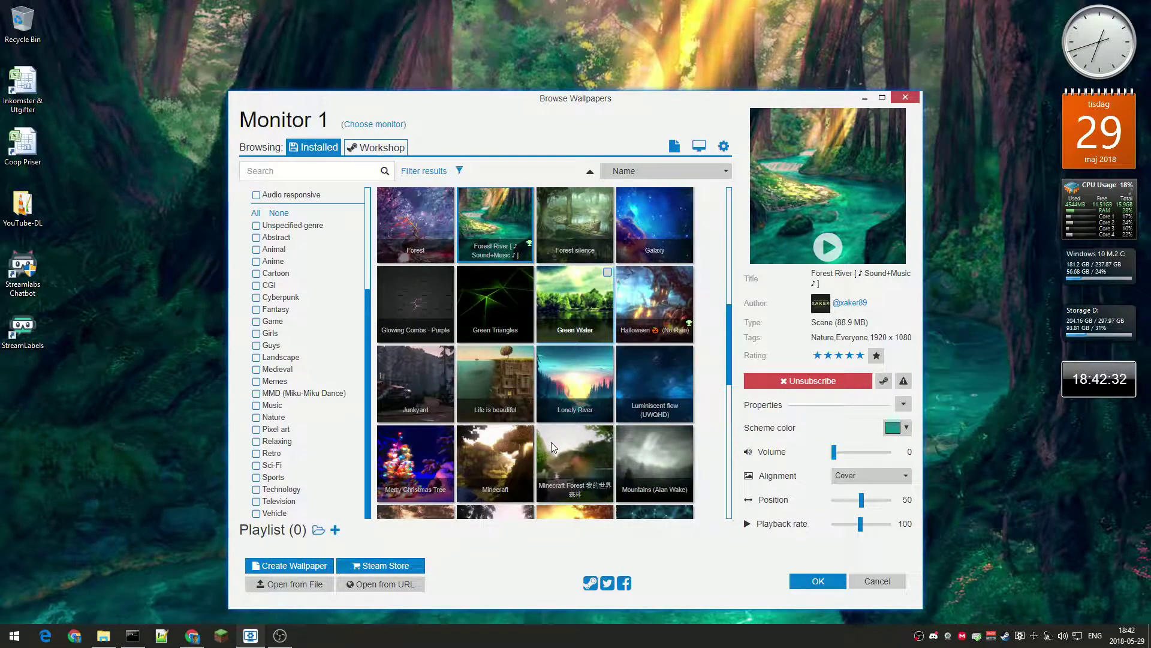
{"action": "scroll", "coordinate": [552, 446], "scroll_direction": "down", "scroll_amount": 1}
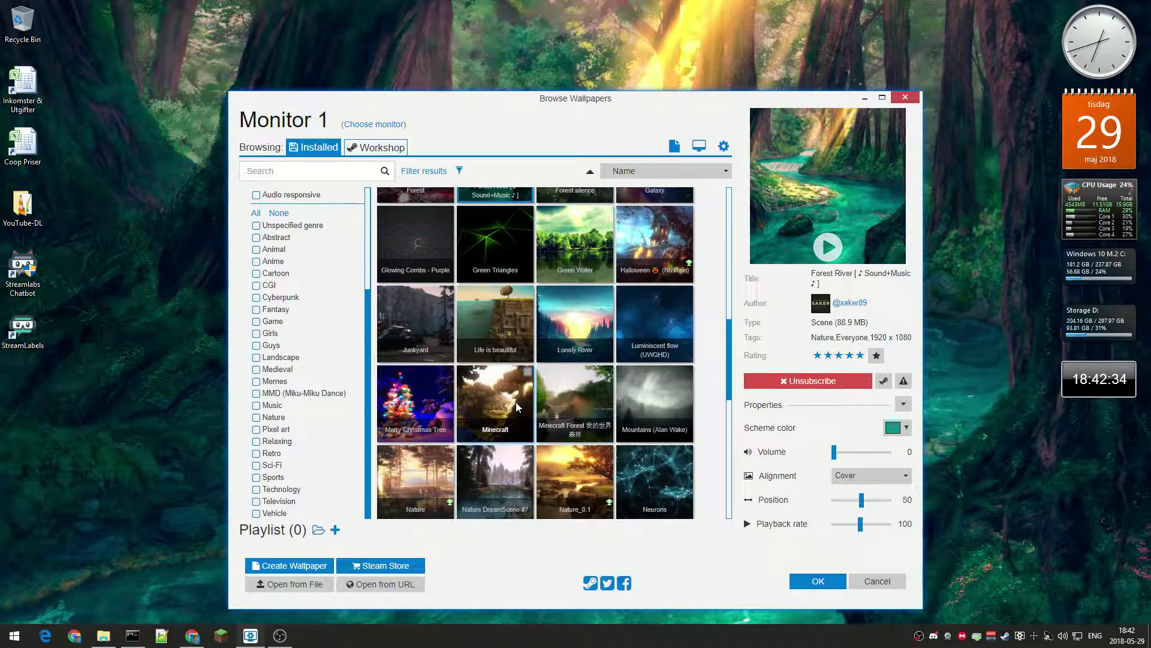
{"action": "scroll", "coordinate": [517, 405], "scroll_direction": "down", "scroll_amount": 1}
{"action": "left_click", "coordinate": [517, 348]}
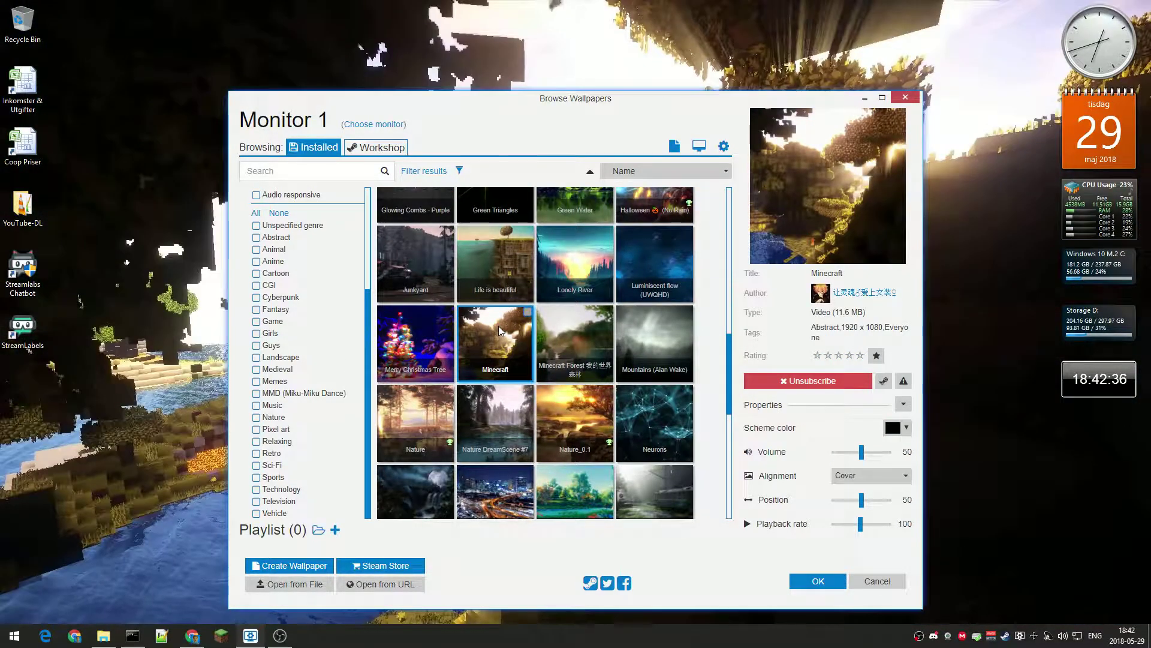
{"action": "left_click", "coordinate": [248, 638]}
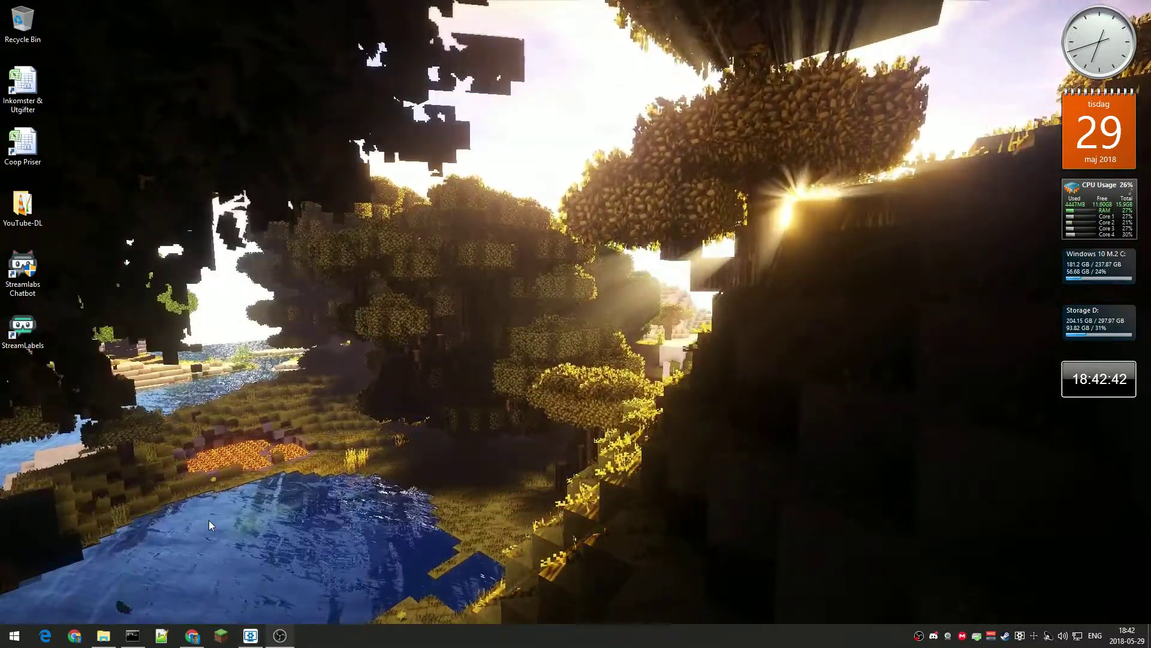
{"action": "left_click", "coordinate": [250, 635]}
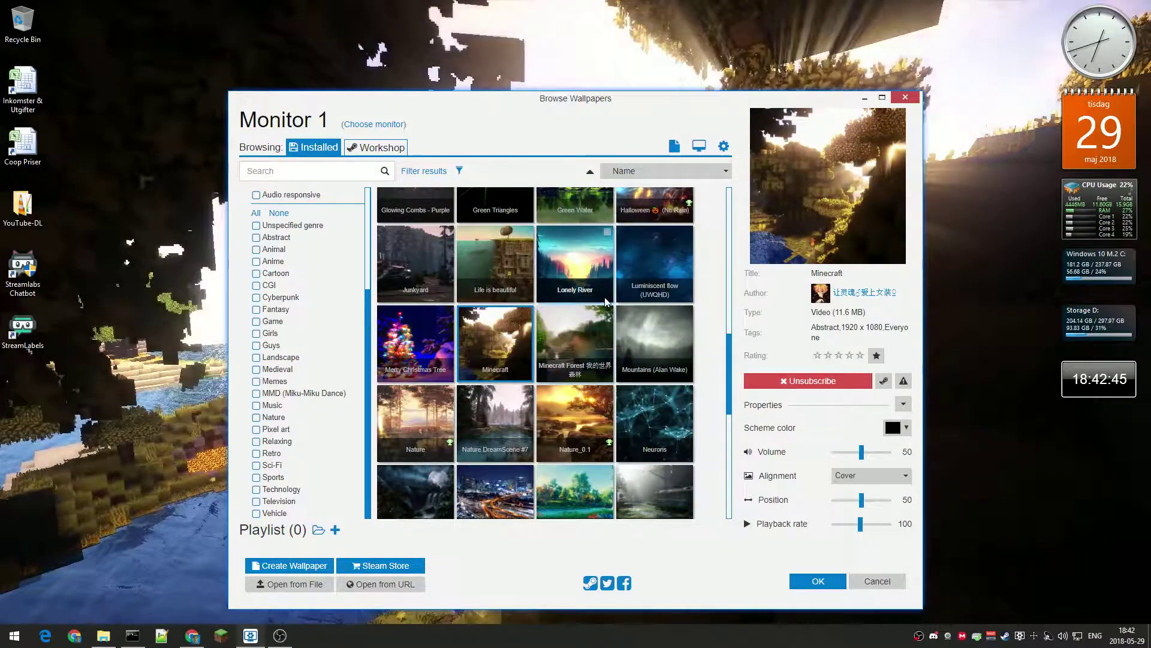
Apply the installed Minecraft Forest wallpaper and view it on the uncovered desktop.
{"action": "left_click", "coordinate": [586, 330]}
{"action": "left_click", "coordinate": [256, 639]}
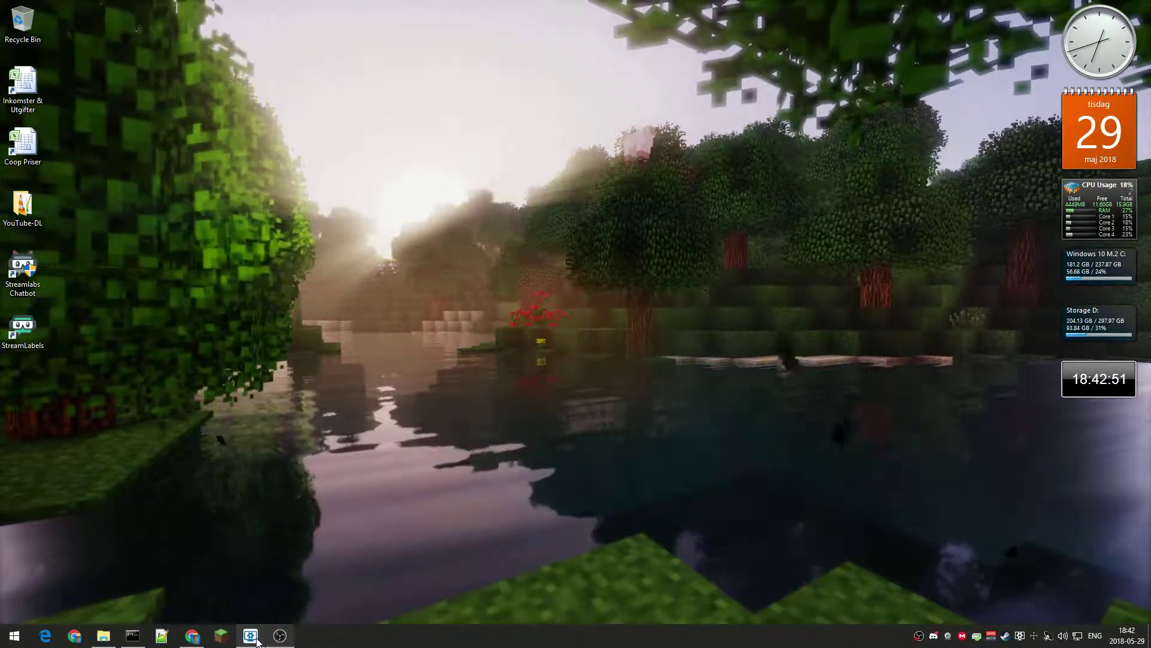
{"action": "left_click", "coordinate": [257, 640]}
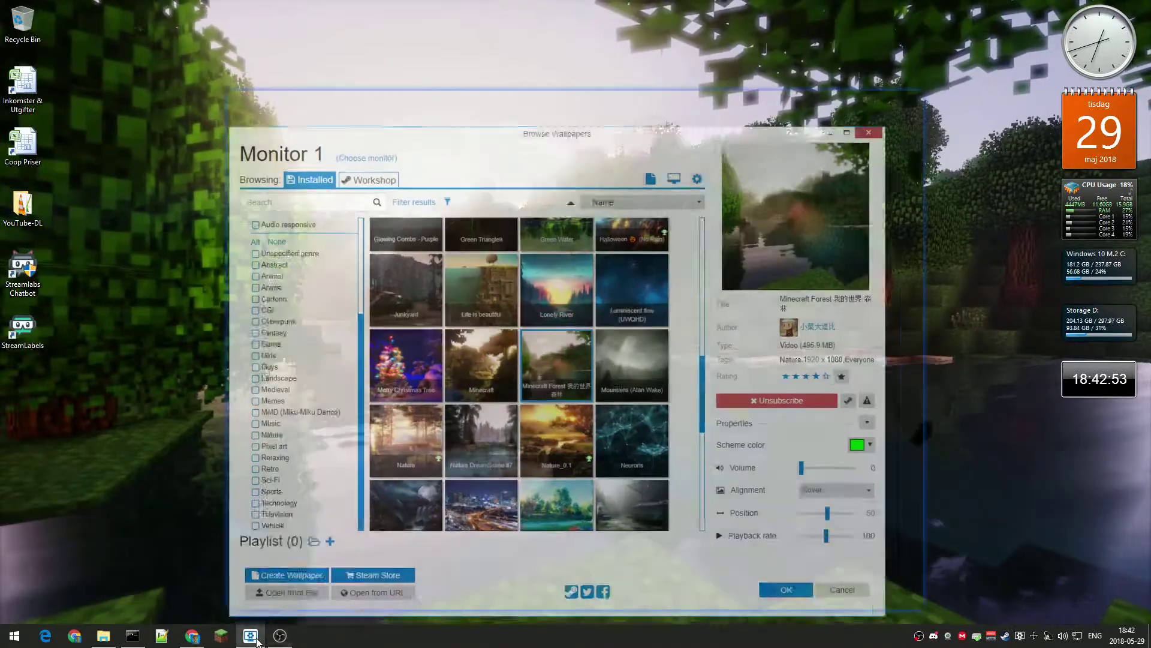
Apply the installed Neurons wallpaper and view it on the uncovered desktop.
{"action": "scroll", "coordinate": [525, 358], "scroll_direction": "down", "scroll_amount": 1}
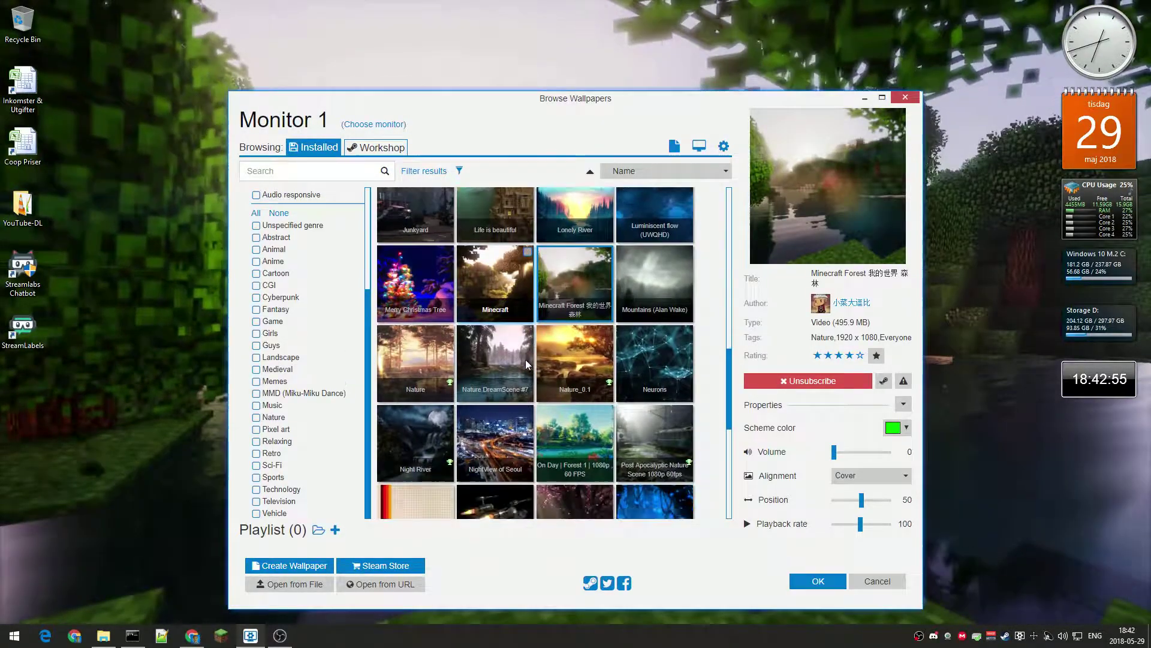
{"action": "scroll", "coordinate": [524, 358], "scroll_direction": "down", "scroll_amount": 1}
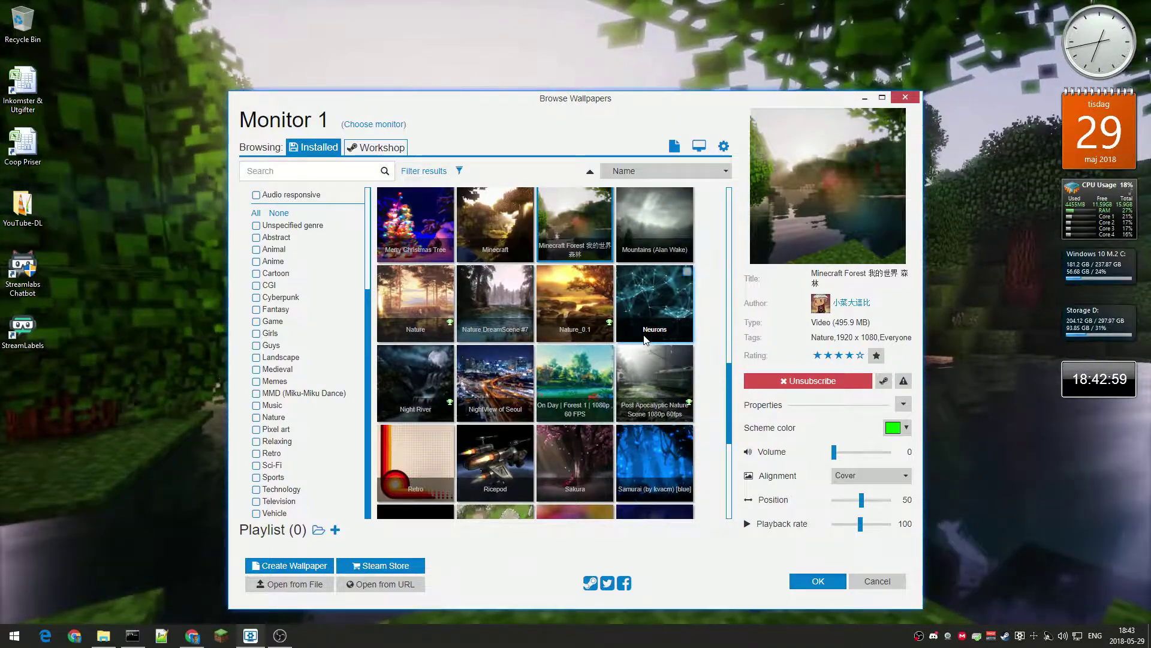
{"action": "left_click", "coordinate": [656, 298]}
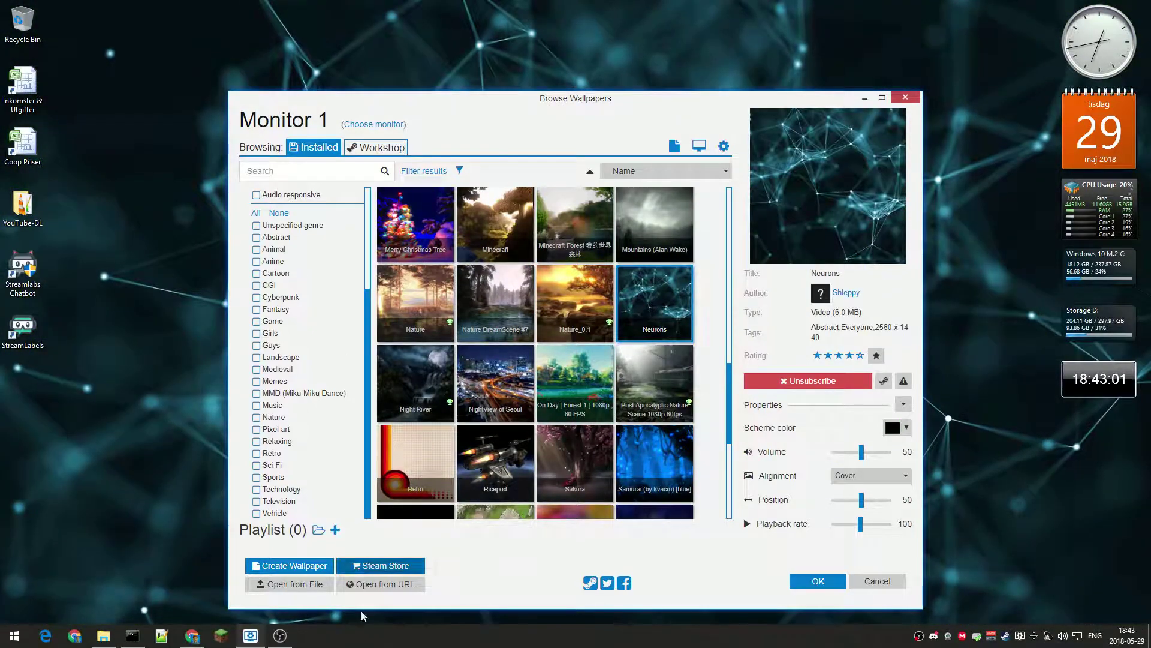
{"action": "left_click", "coordinate": [249, 637]}
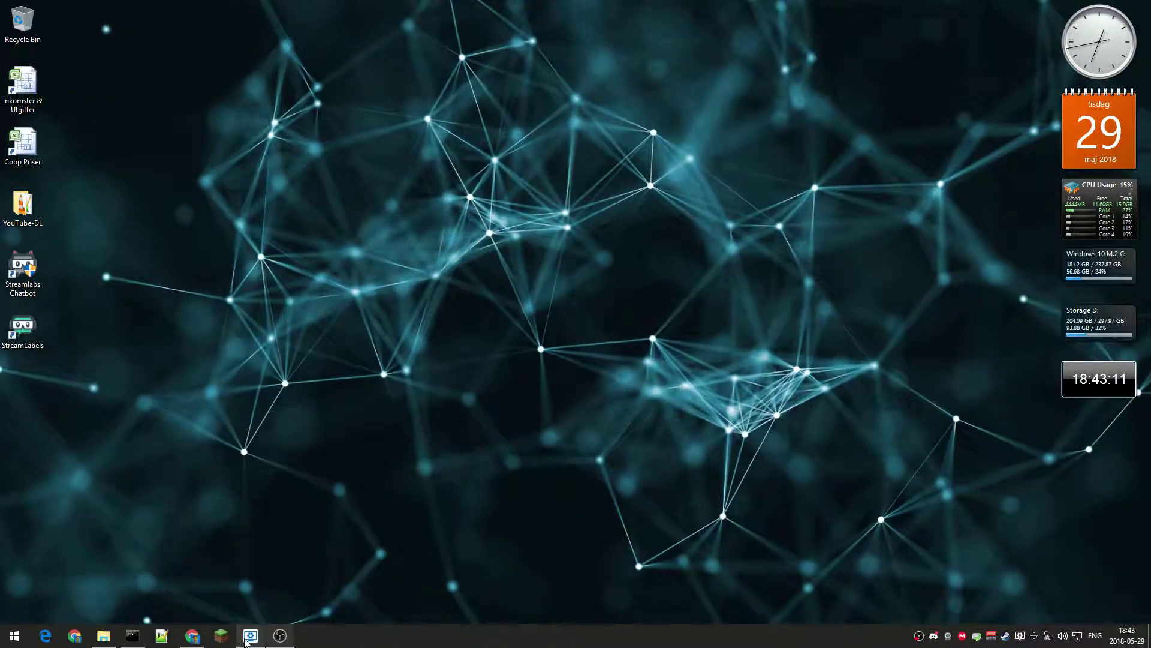
{"action": "left_click", "coordinate": [246, 640]}
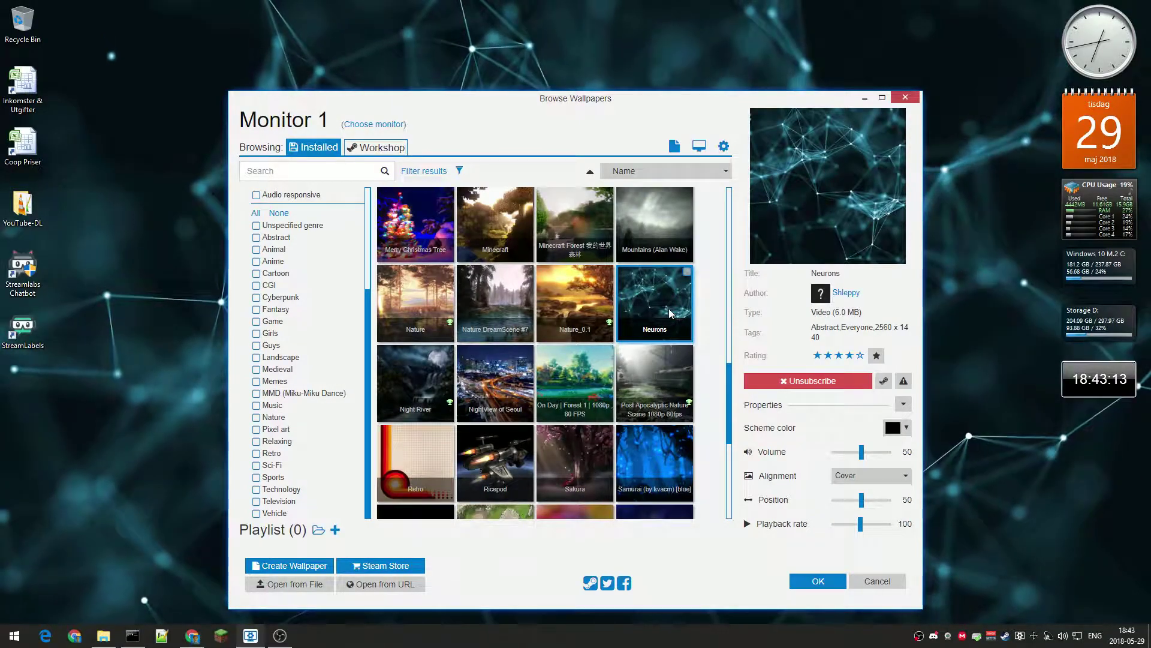
Apply the installed Sheep application wallpaper and view it on the uncovered desktop.
{"action": "scroll", "coordinate": [668, 308], "scroll_direction": "down", "scroll_amount": 2}
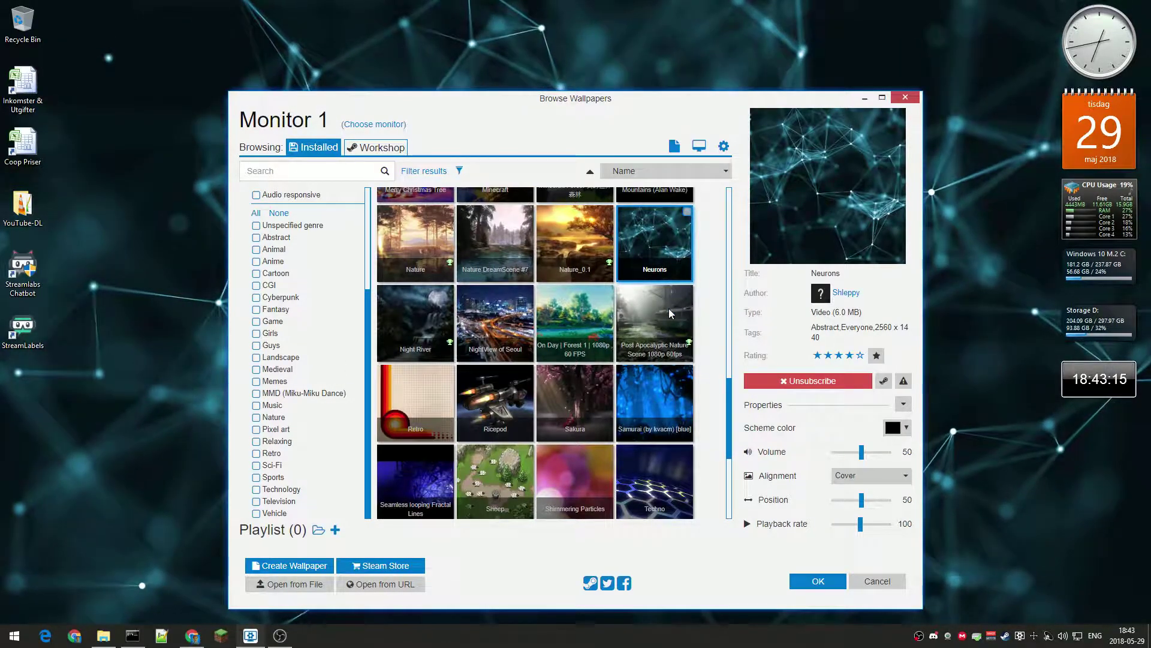
{"action": "scroll", "coordinate": [669, 313], "scroll_direction": "down", "scroll_amount": 3}
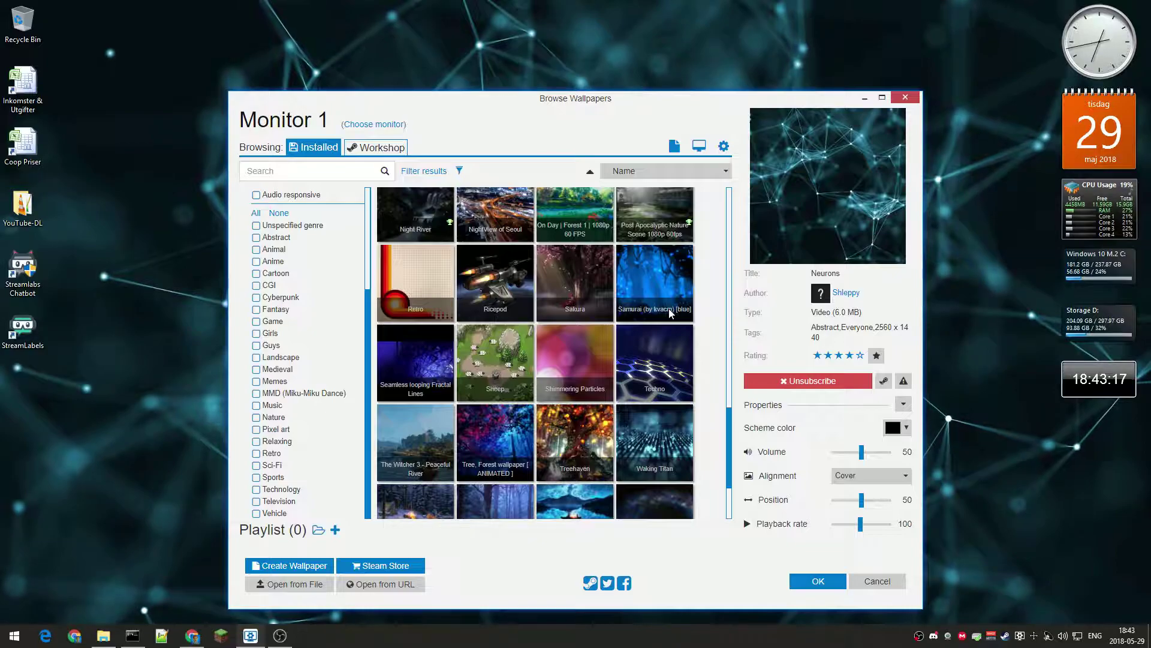
{"action": "scroll", "coordinate": [670, 312], "scroll_direction": "down", "scroll_amount": 2}
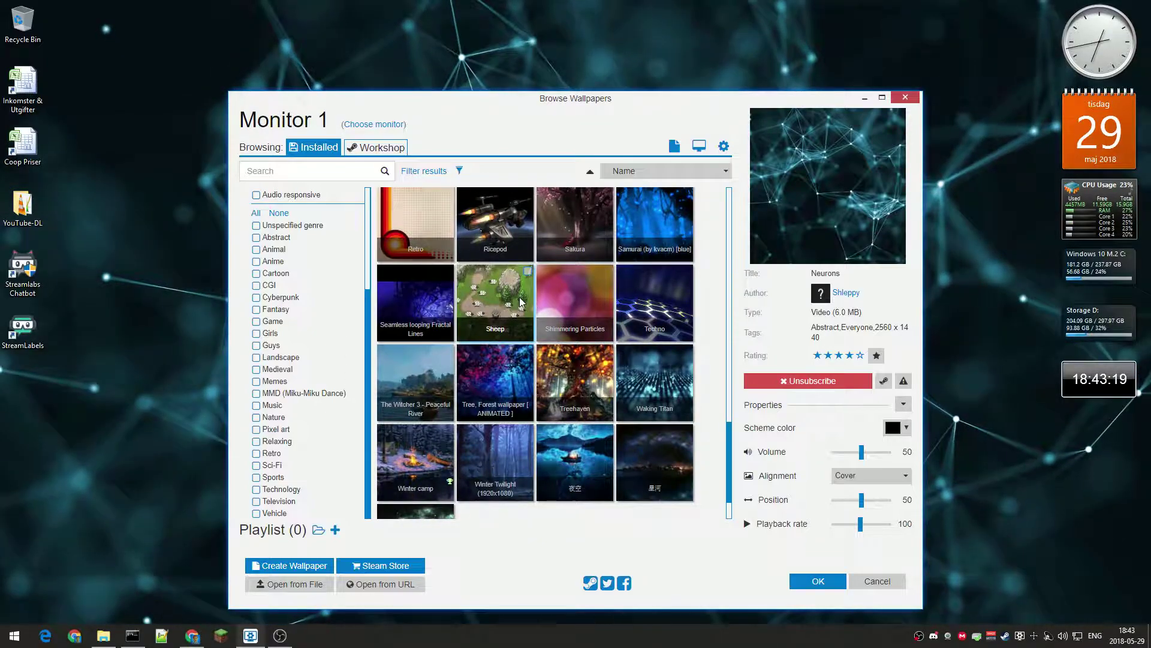
{"action": "left_click", "coordinate": [496, 303]}
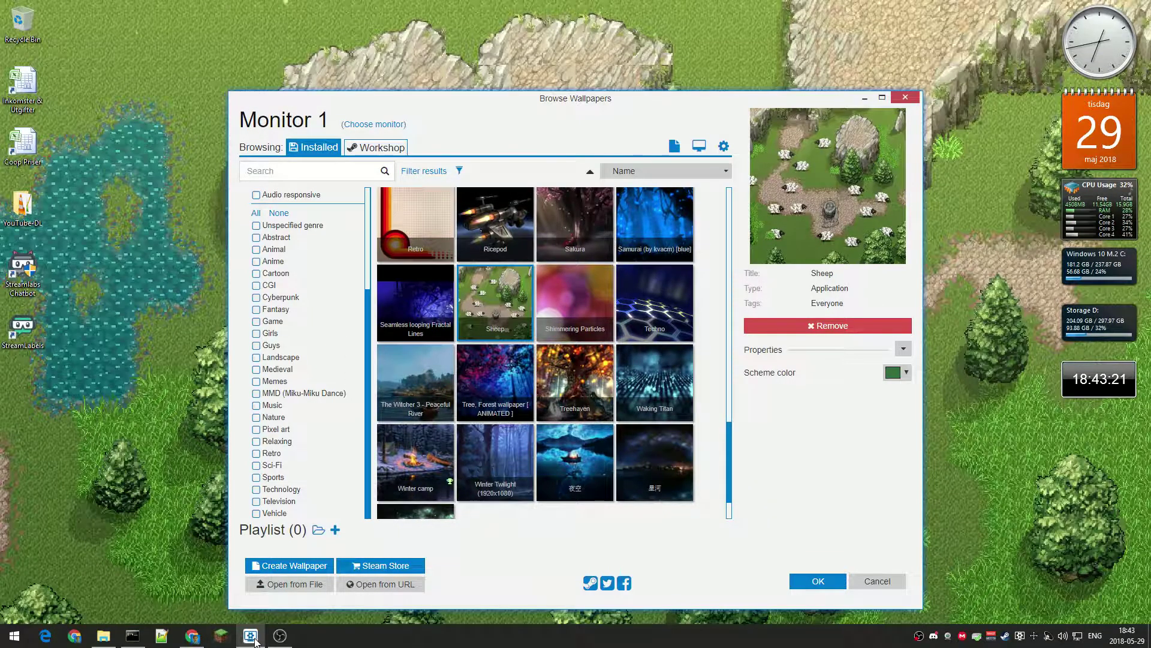
{"action": "left_click", "coordinate": [254, 640]}
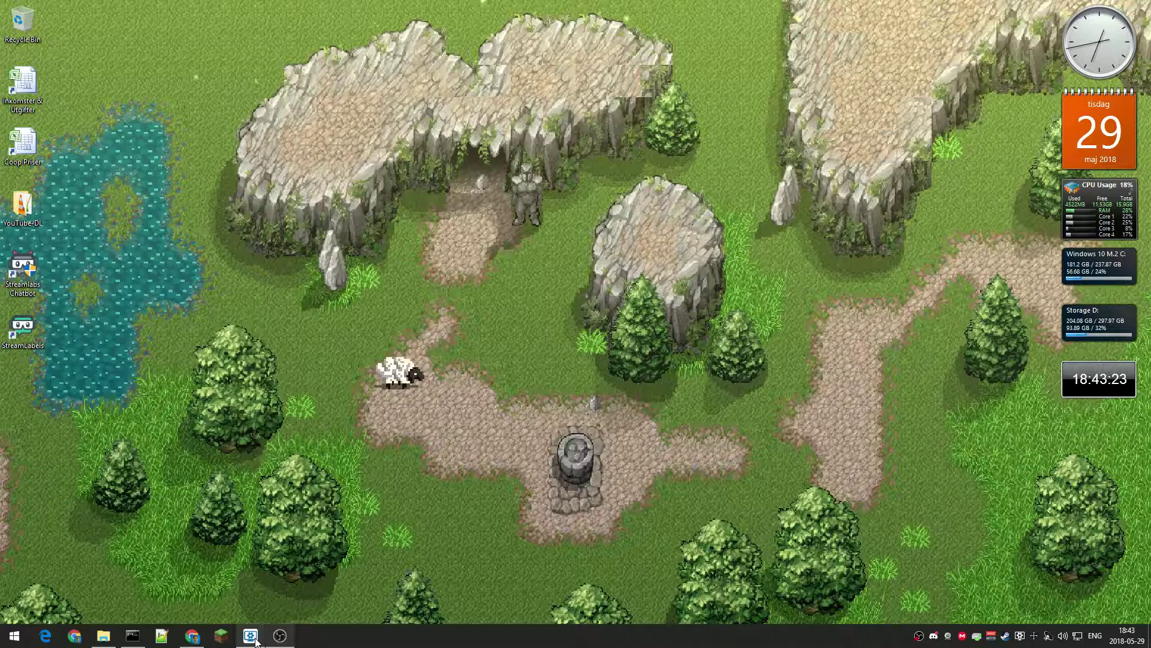
{"action": "left_click", "coordinate": [255, 639]}
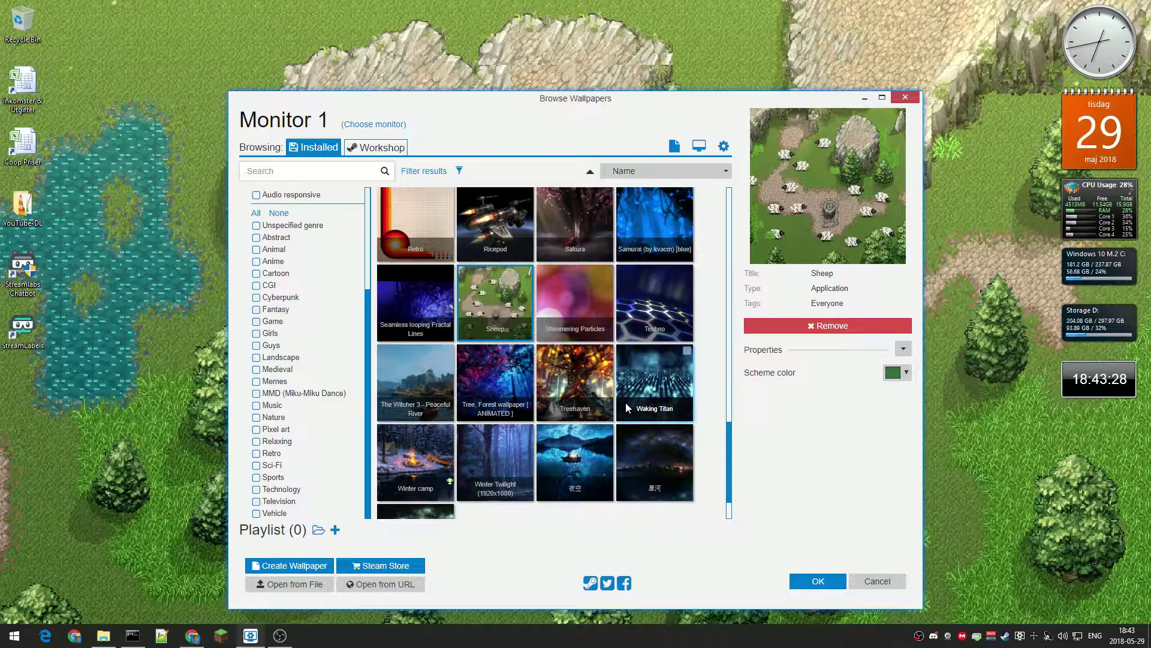
Apply the installed The Witcher 3 - Peaceful River wallpaper and view it on the uncovered desktop.
{"action": "scroll", "coordinate": [625, 407], "scroll_direction": "down", "scroll_amount": 1}
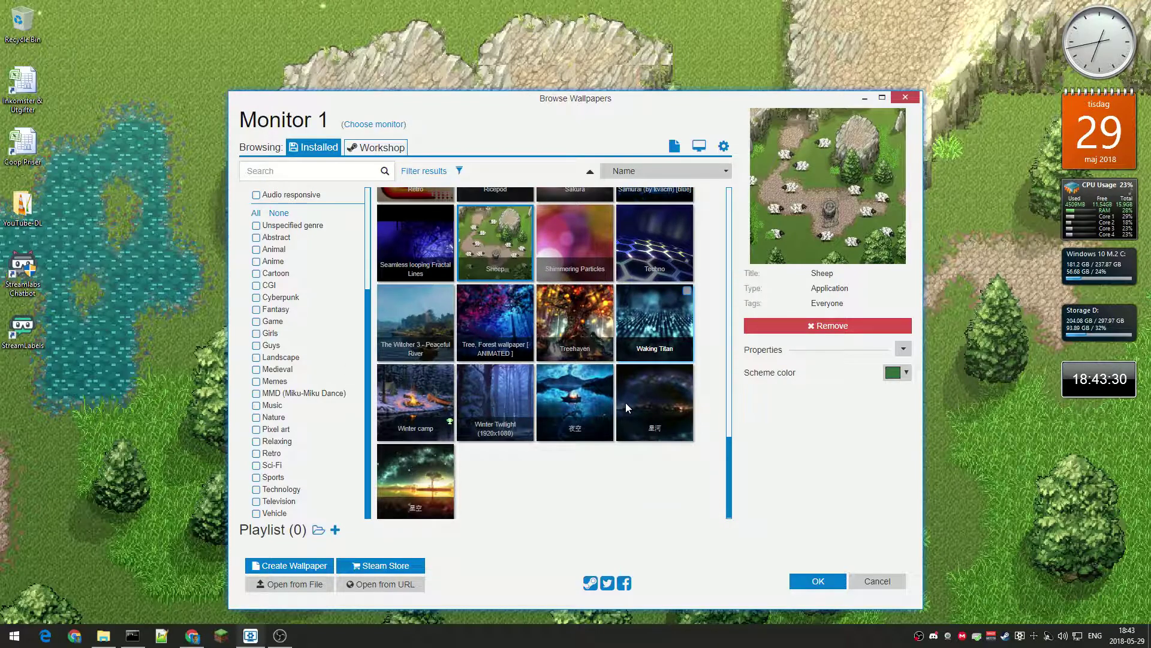
{"action": "left_click", "coordinate": [434, 307]}
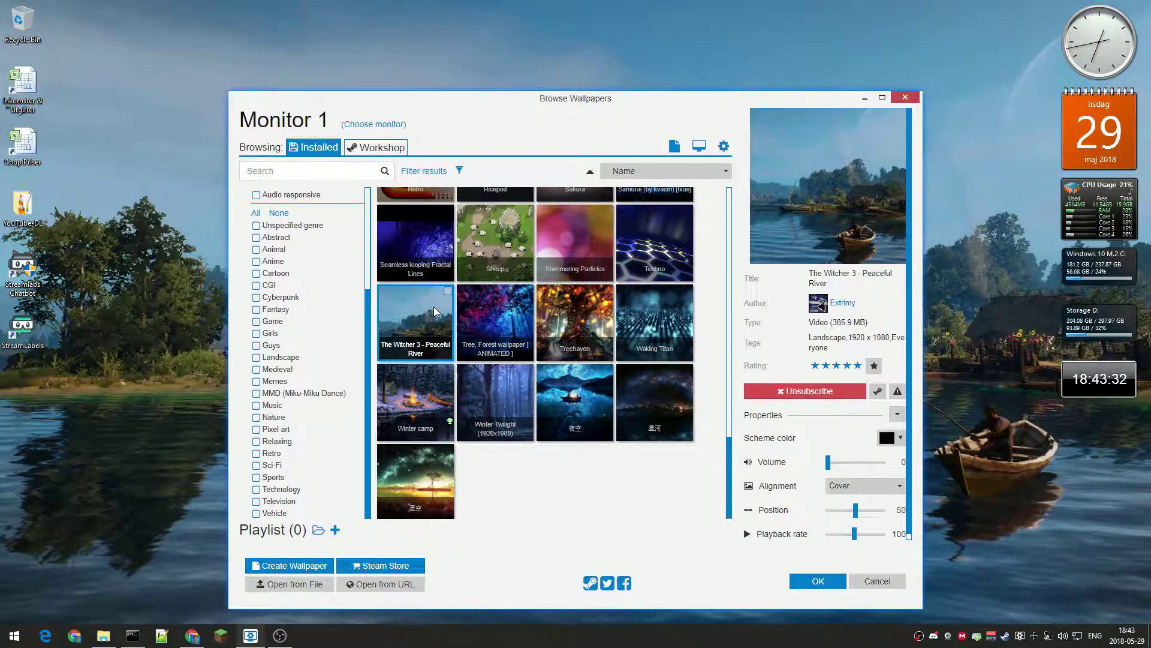
{"action": "left_click", "coordinate": [252, 637]}
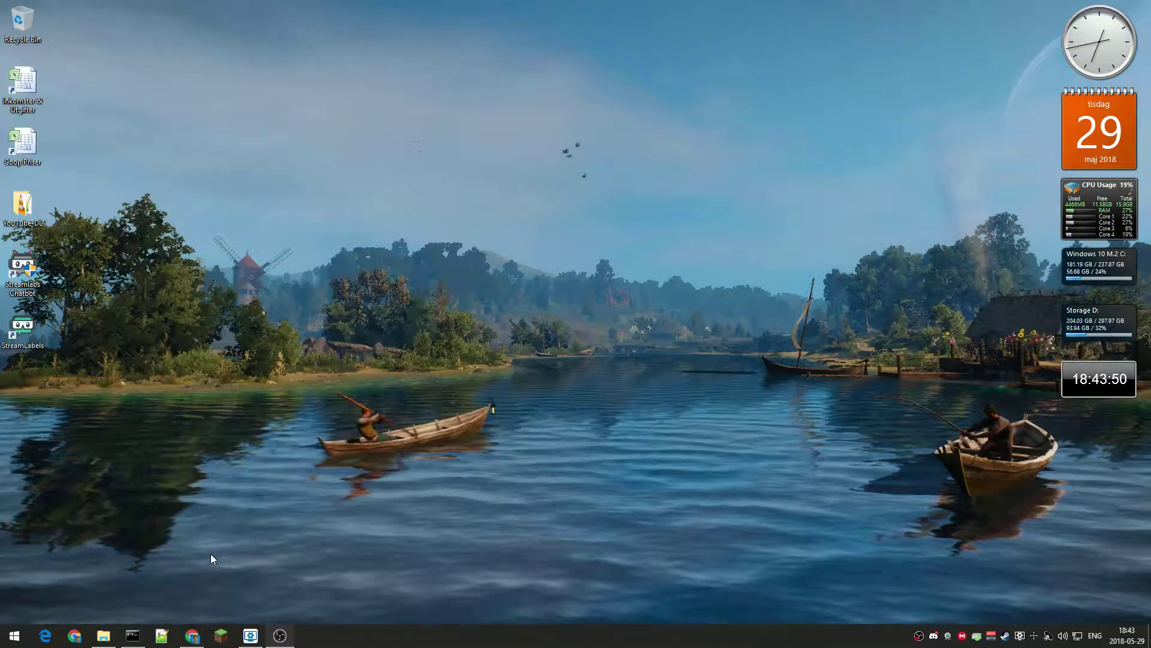
Apply the installed 夜空 wallpaper, replace it with On Day | Forest 1 | 1080p 60 FPS and view that on the uncovered desktop.
{"action": "left_click", "coordinate": [254, 640]}
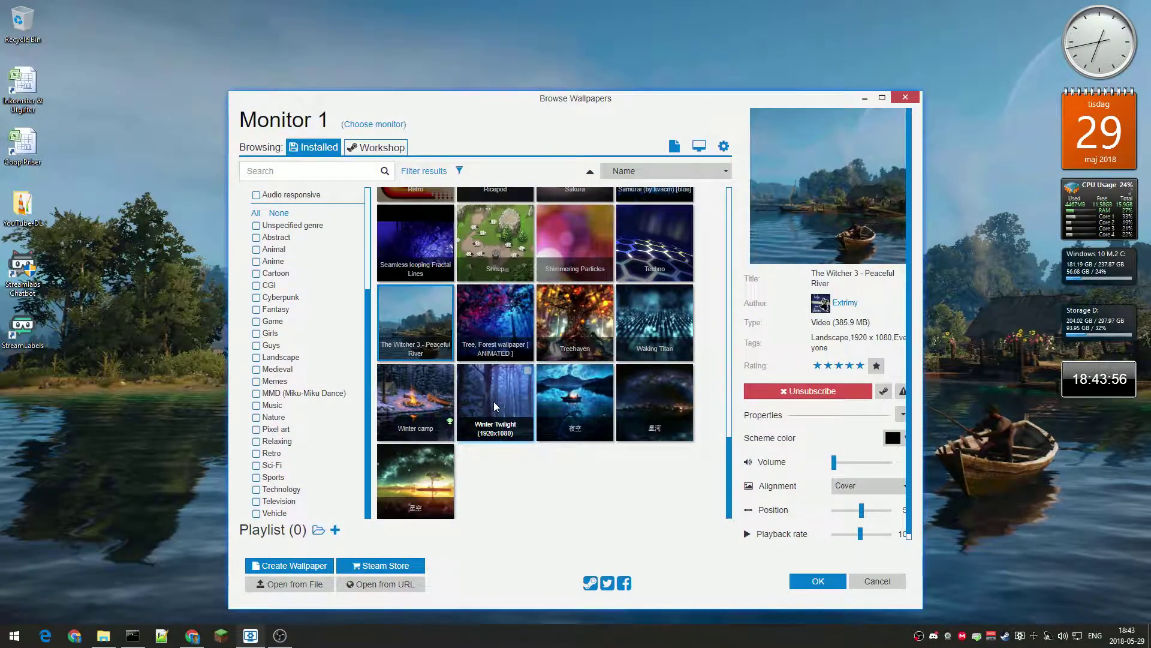
{"action": "left_click", "coordinate": [564, 393]}
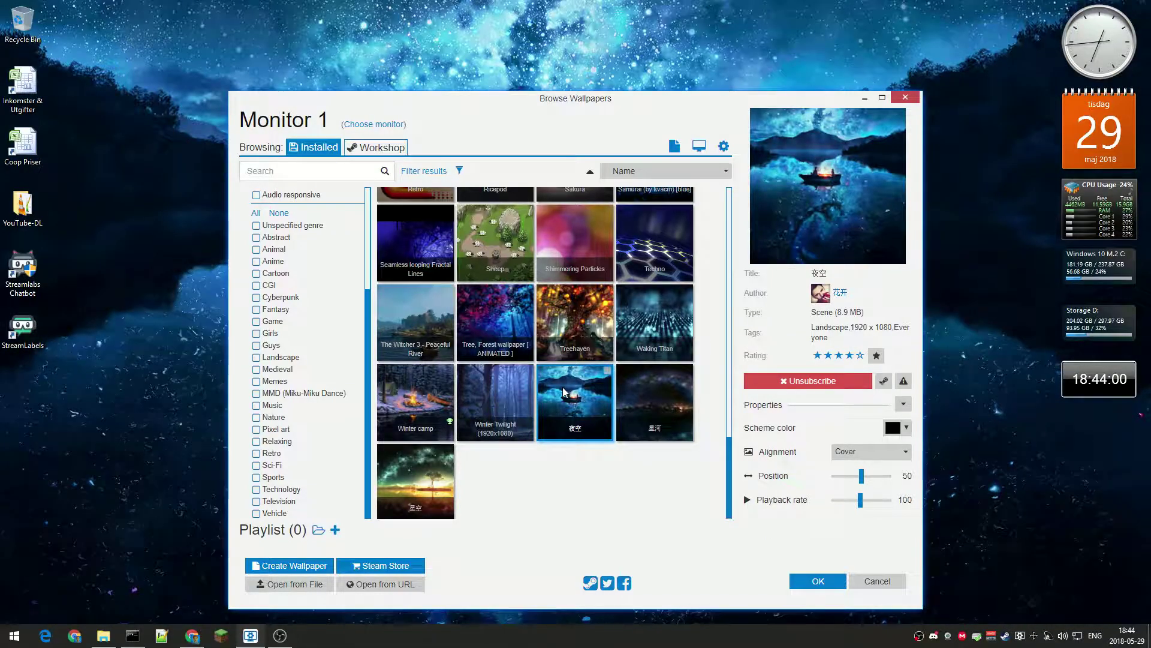
{"action": "scroll", "coordinate": [515, 396], "scroll_direction": "up", "scroll_amount": 5}
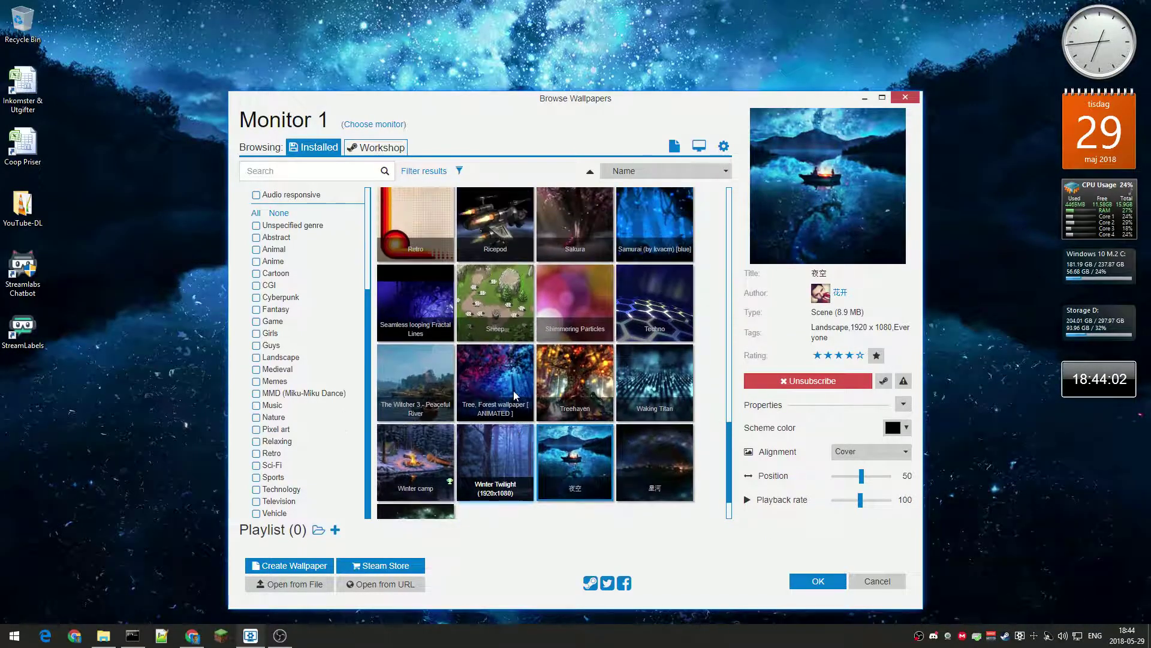
{"action": "scroll", "coordinate": [515, 395], "scroll_direction": "up", "scroll_amount": 1}
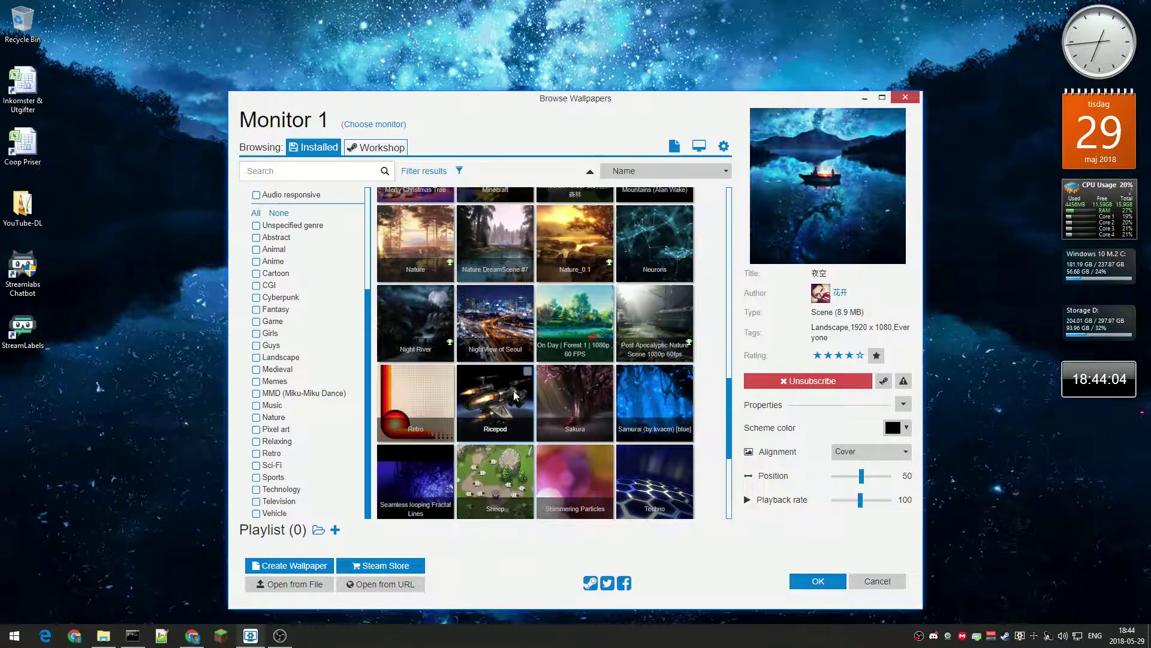
{"action": "left_click", "coordinate": [562, 331]}
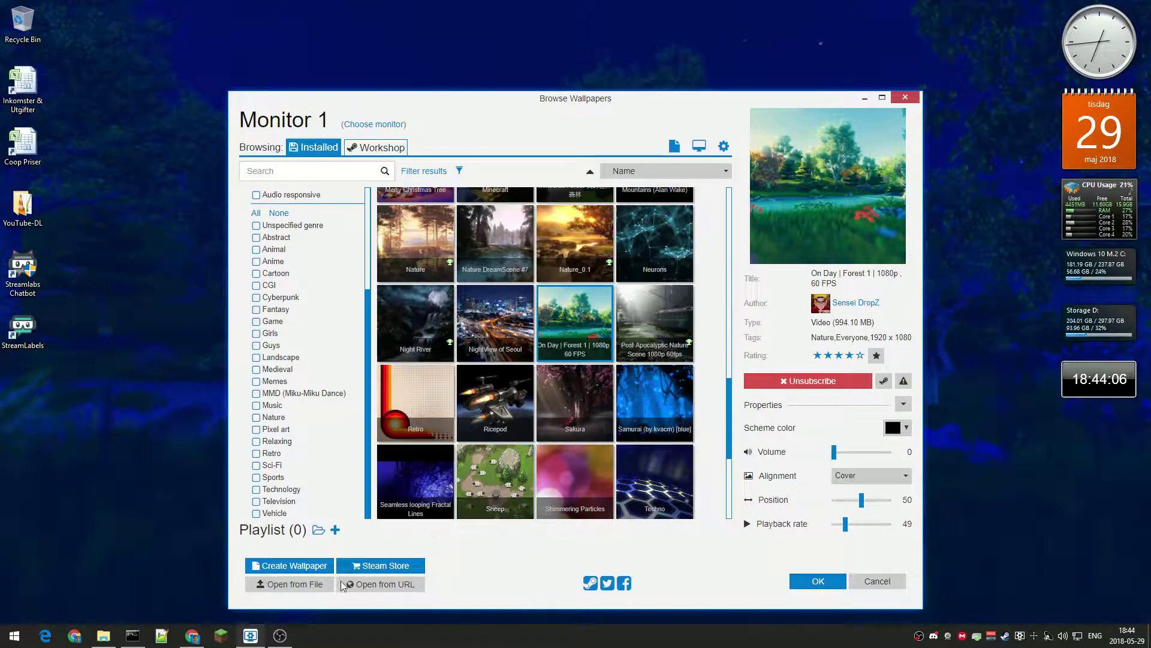
{"action": "left_click", "coordinate": [250, 637]}
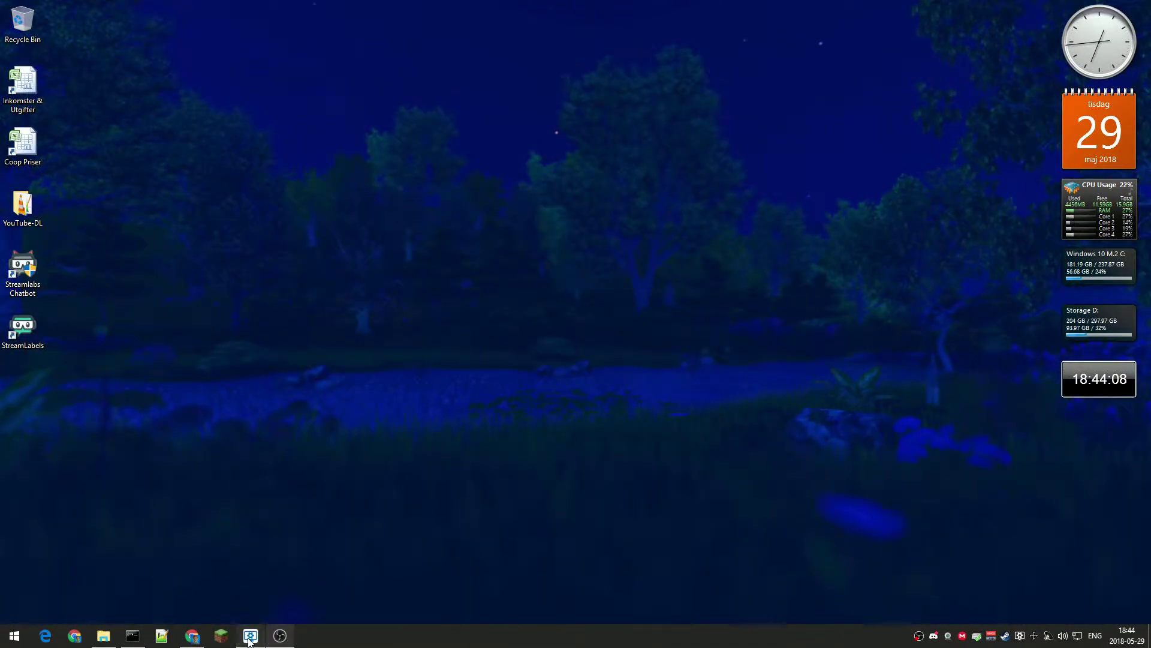
Apply the installed Night River wallpaper and view it on the uncovered desktop.
{"action": "left_click", "coordinate": [250, 638]}
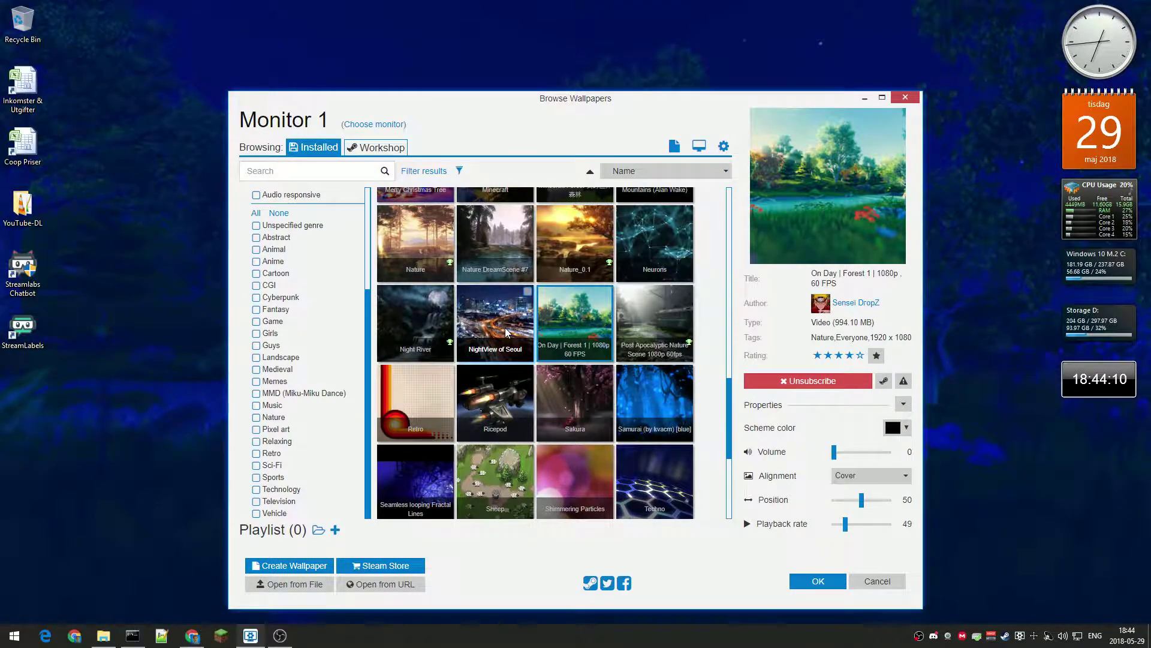
{"action": "left_click", "coordinate": [393, 309]}
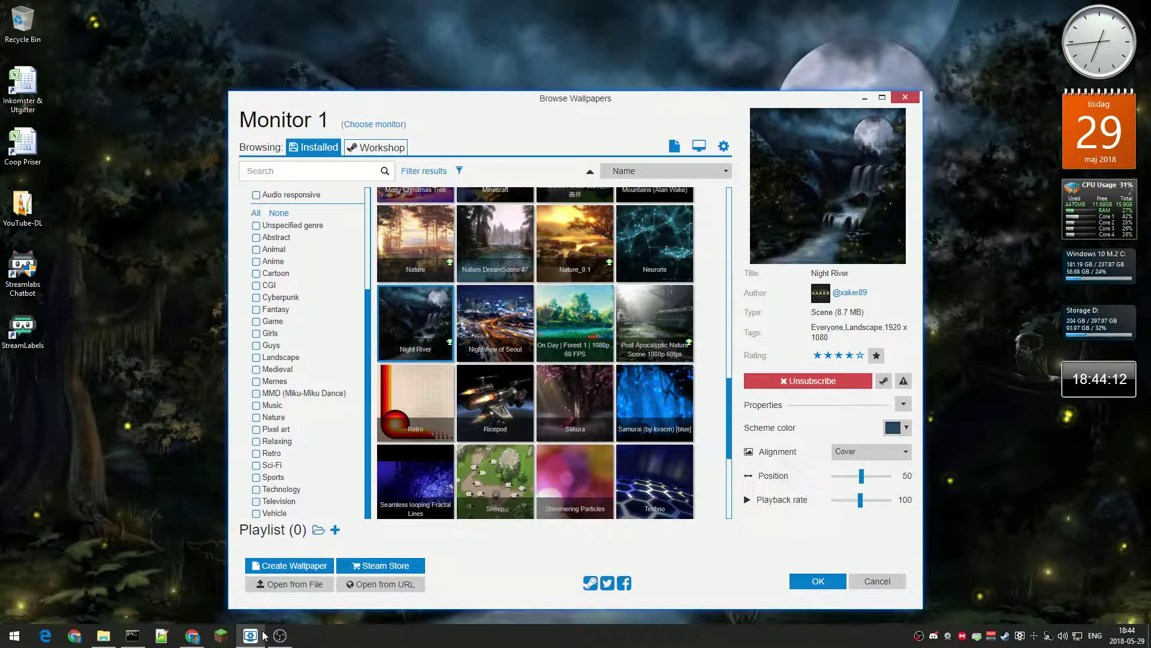
{"action": "left_click", "coordinate": [250, 637]}
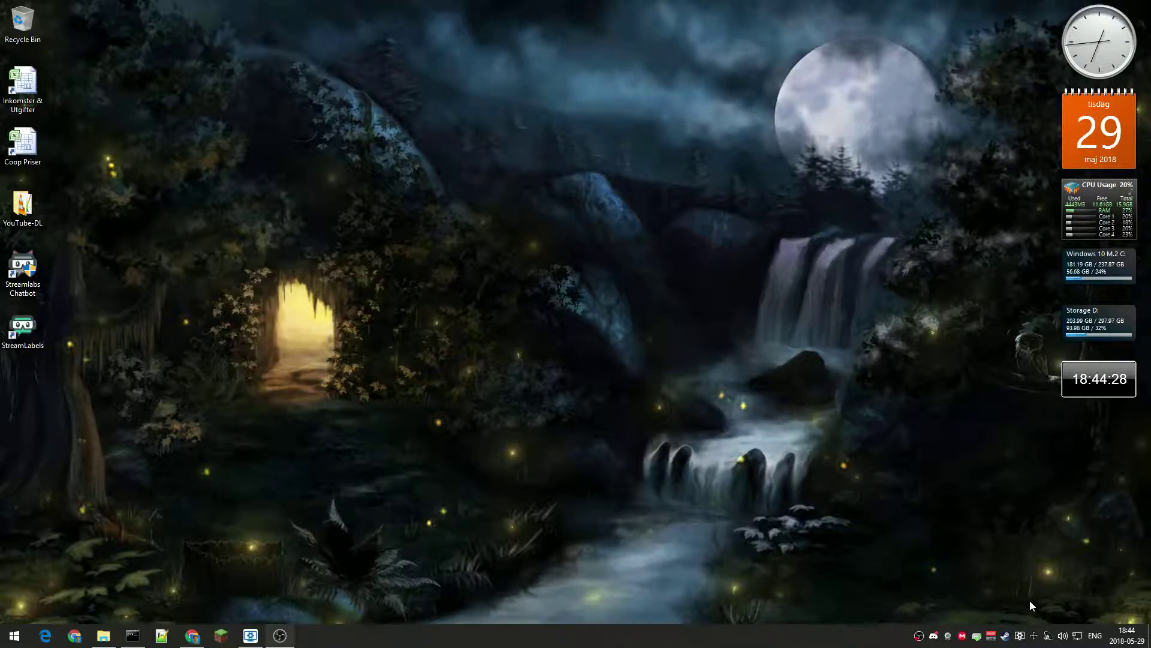
Bring up the Wallpaper Engine entry in the Steam library and close the Steam window again.
{"action": "left_click", "coordinate": [1007, 636]}
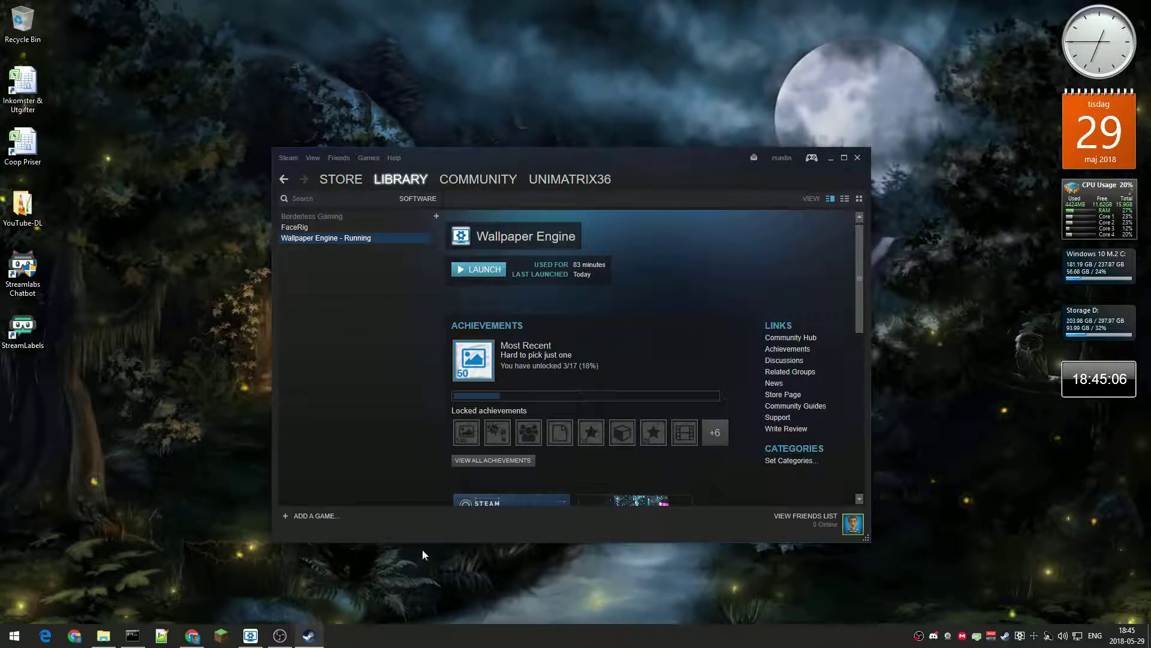
{"action": "left_click", "coordinate": [858, 159]}
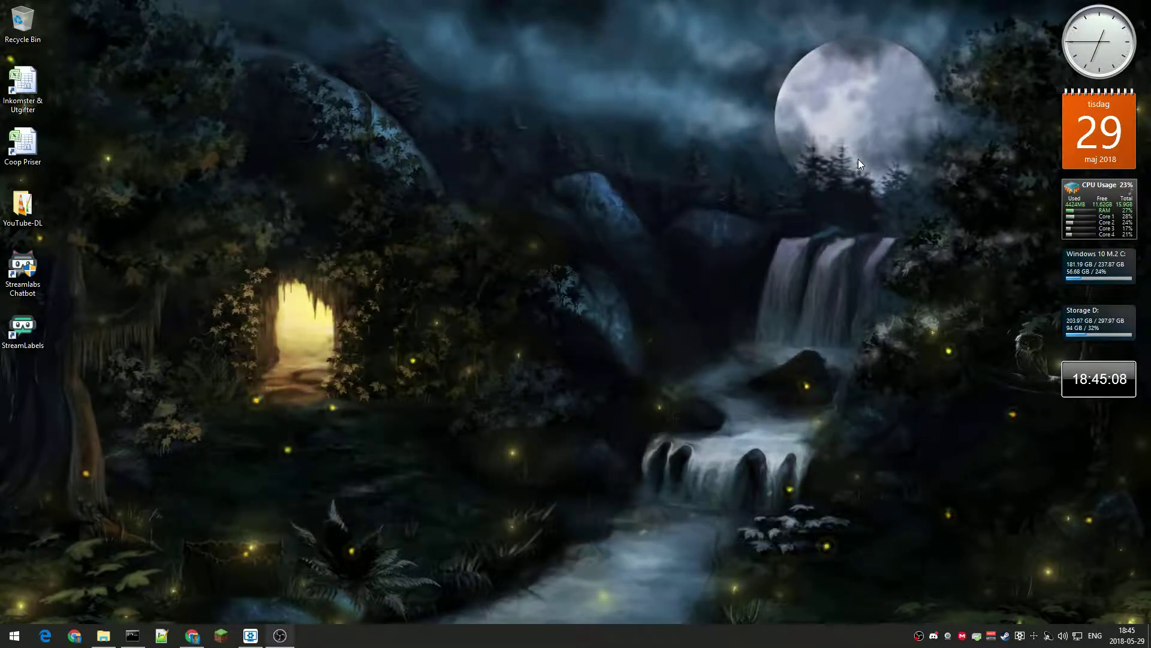
Examine the Performance and General settings of Wallpaper Engine, including the media and advanced options, and leave without changing anything.
{"action": "left_click", "coordinate": [251, 636]}
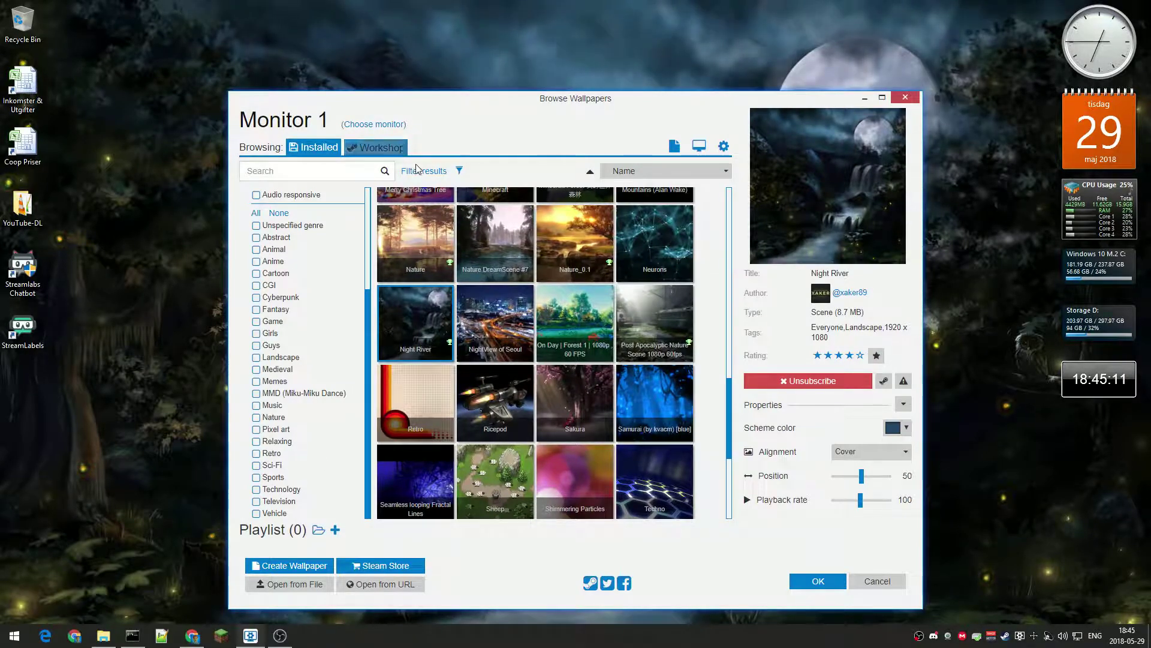
{"action": "left_click", "coordinate": [724, 147]}
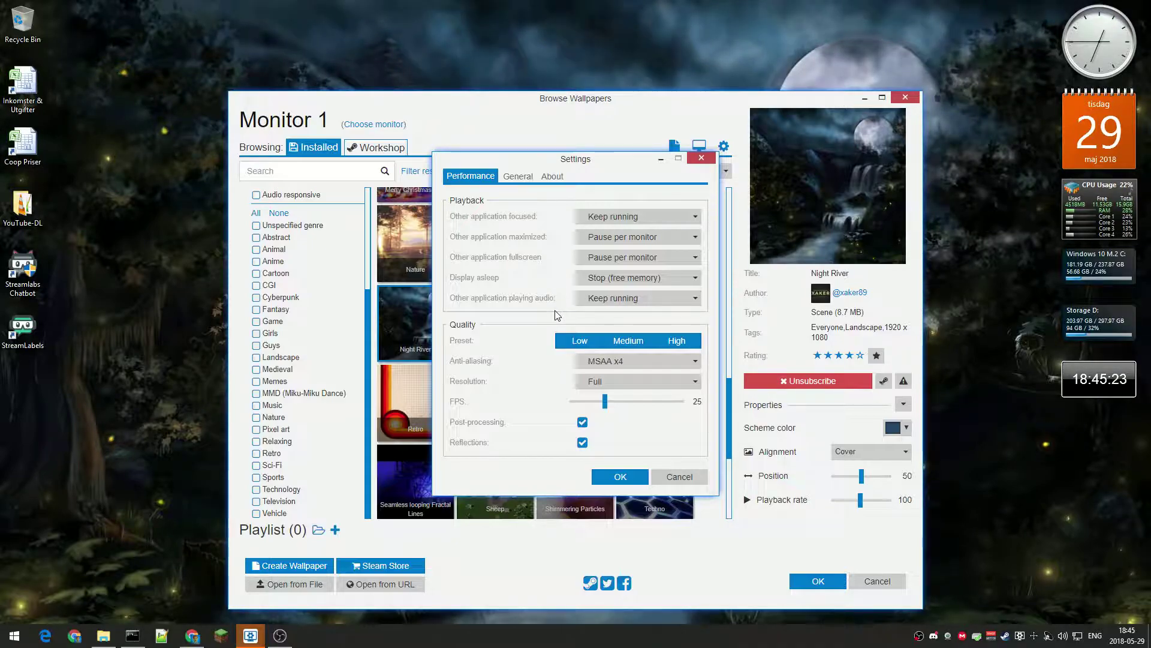
{"action": "left_click", "coordinate": [528, 176]}
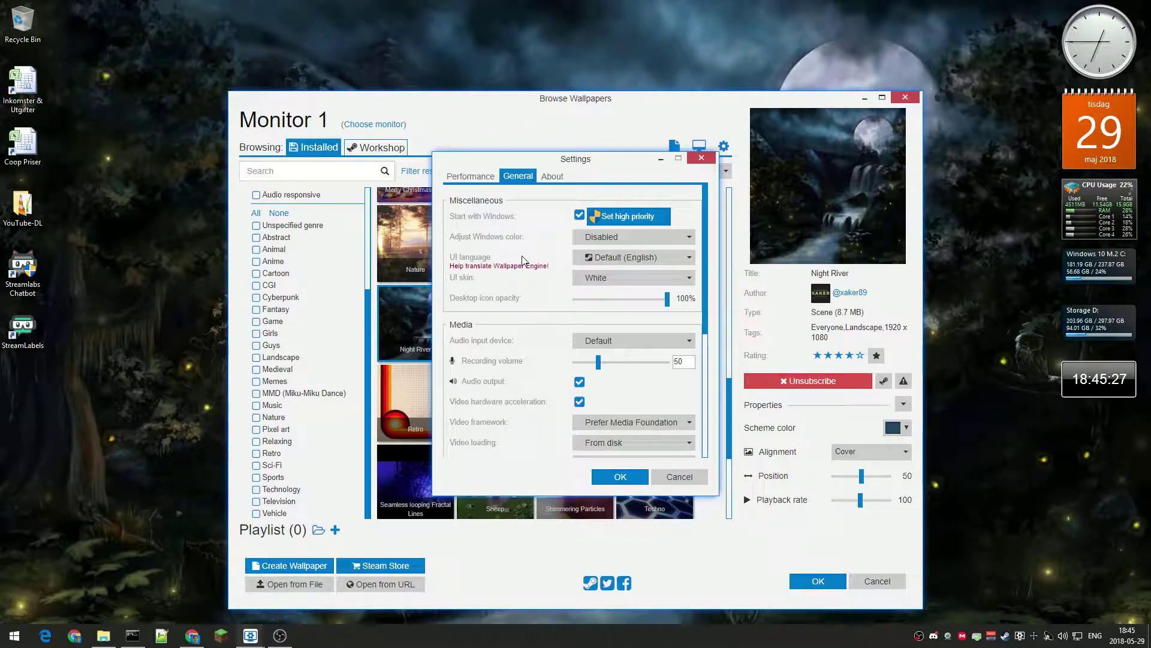
{"action": "scroll", "coordinate": [541, 280], "scroll_direction": "down", "scroll_amount": 3}
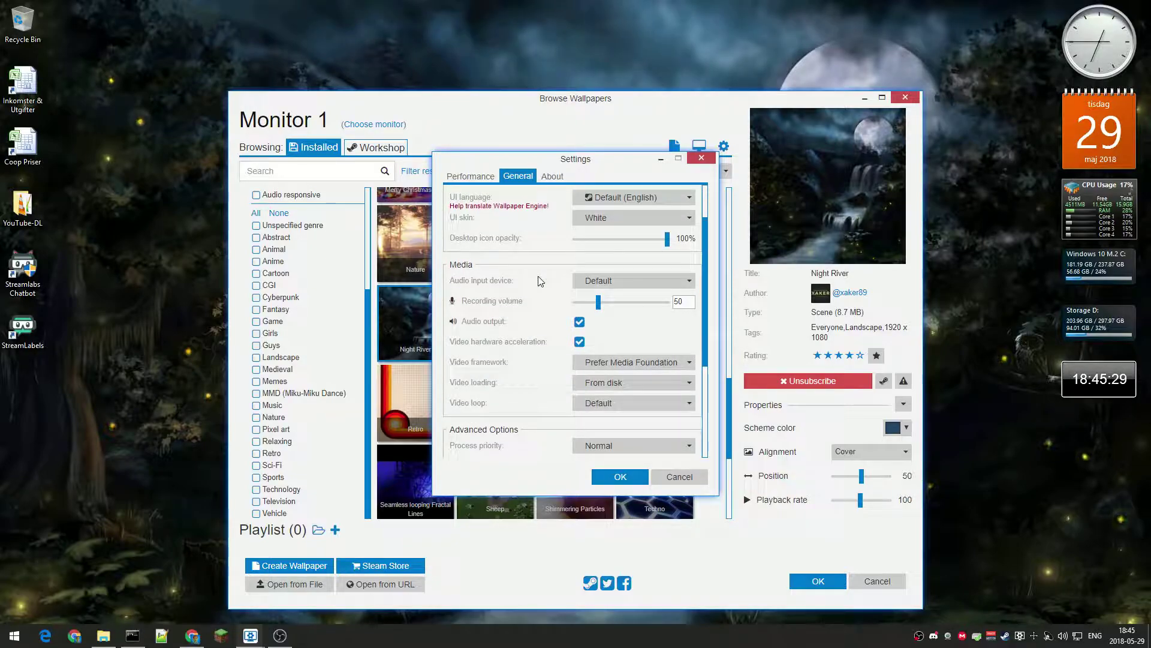
{"action": "scroll", "coordinate": [541, 280], "scroll_direction": "down", "scroll_amount": 2}
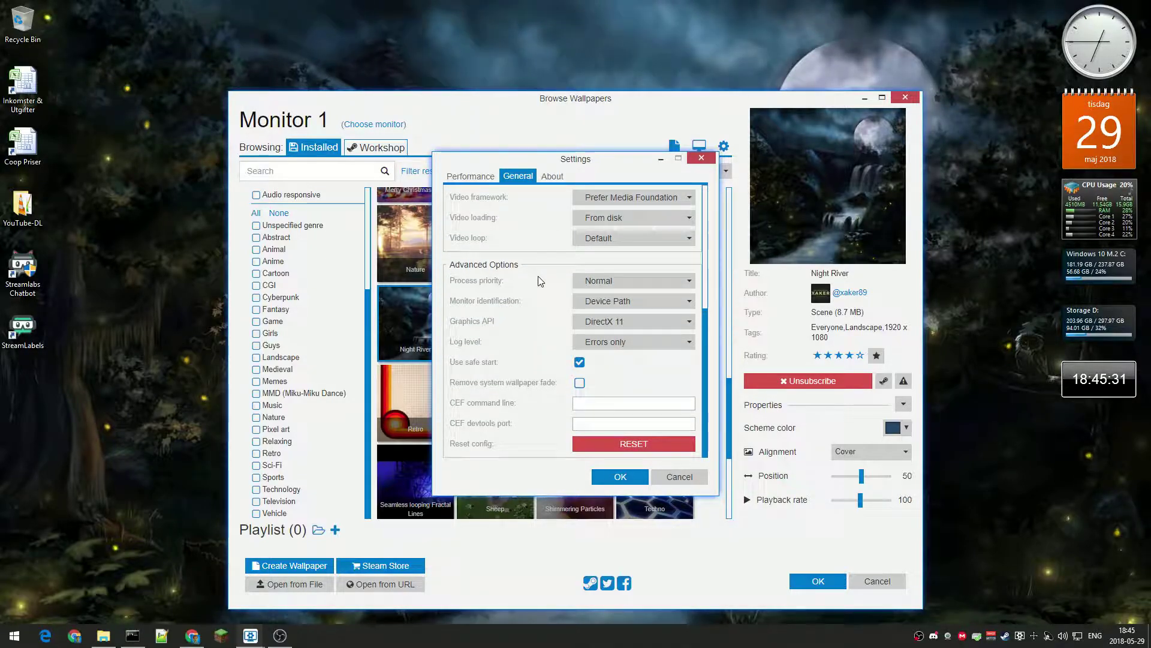
{"action": "left_click", "coordinate": [551, 180]}
{"action": "left_click", "coordinate": [530, 179]}
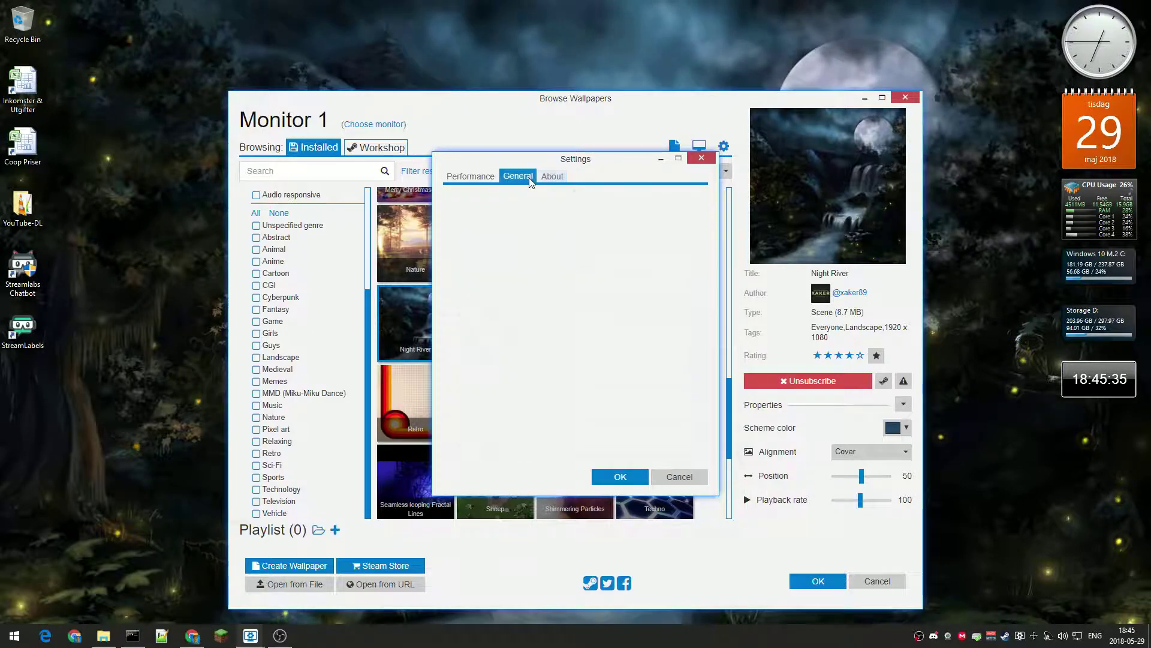
{"action": "scroll", "coordinate": [542, 253], "scroll_direction": "up", "scroll_amount": 5}
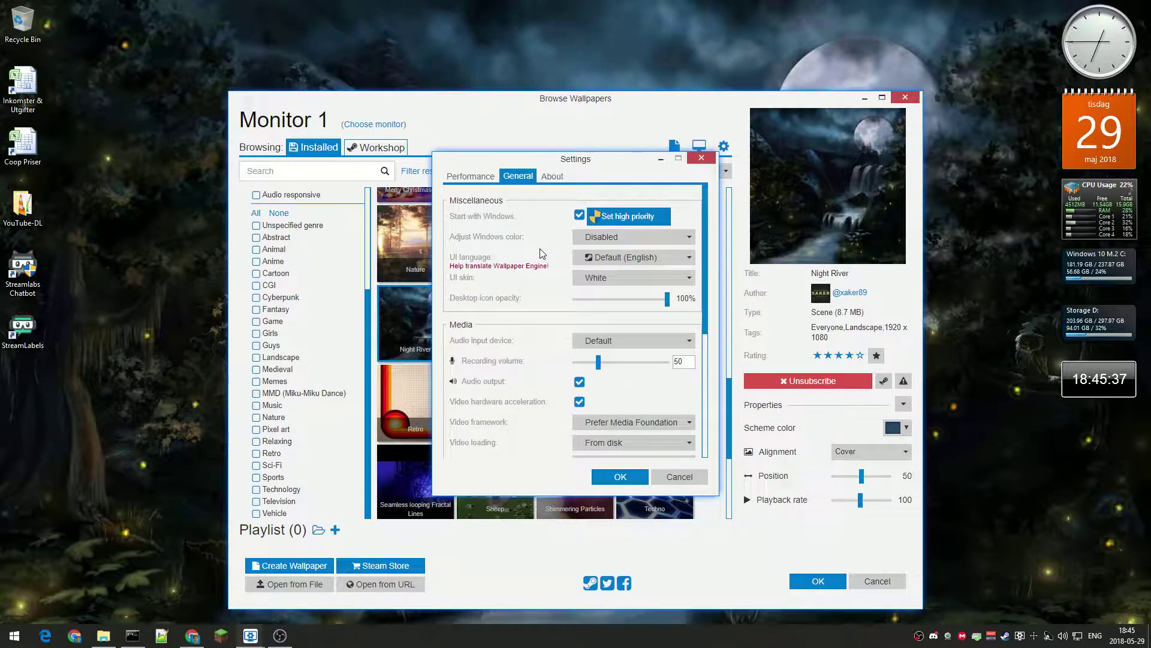
{"action": "left_click", "coordinate": [477, 182]}
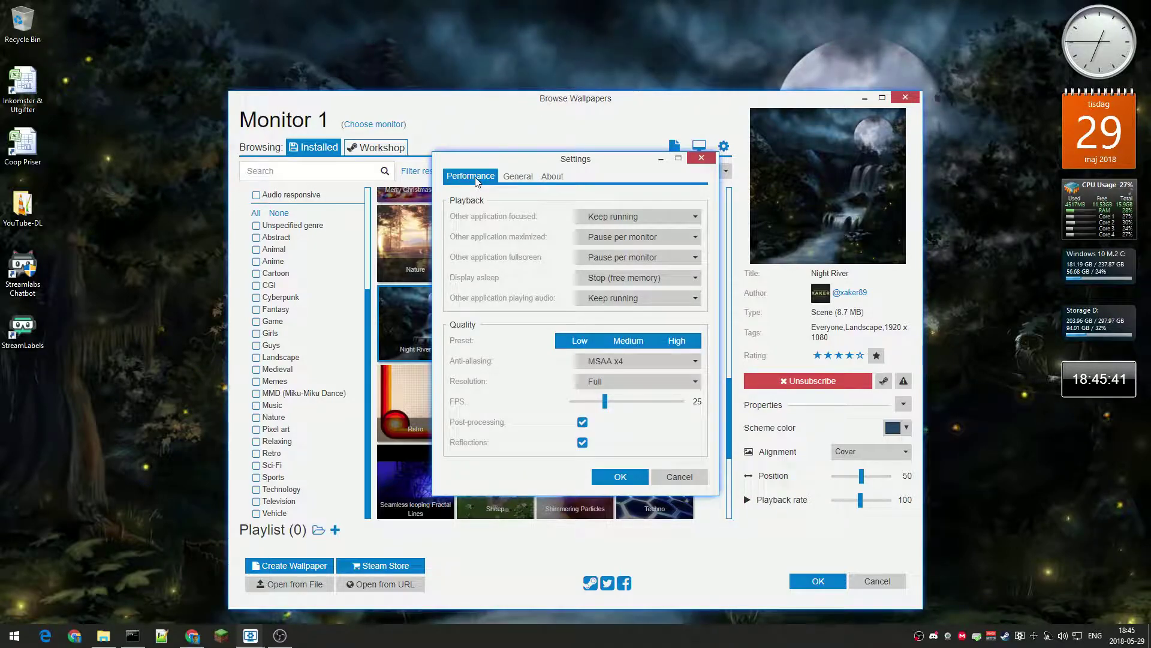
{"action": "left_click", "coordinate": [683, 476]}
Inspect the monitor layout for assigning wallpapers, return to the wallpaper browser and confirm Night River for Monitor 1.
{"action": "left_click", "coordinate": [700, 147]}
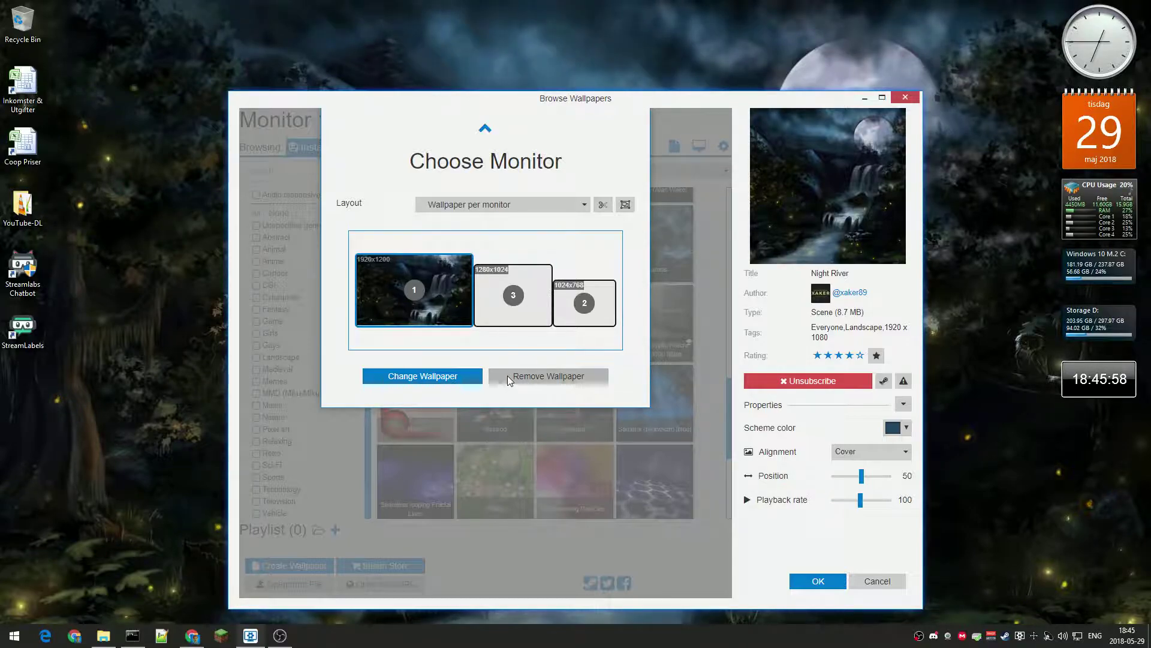
{"action": "left_click", "coordinate": [610, 127]}
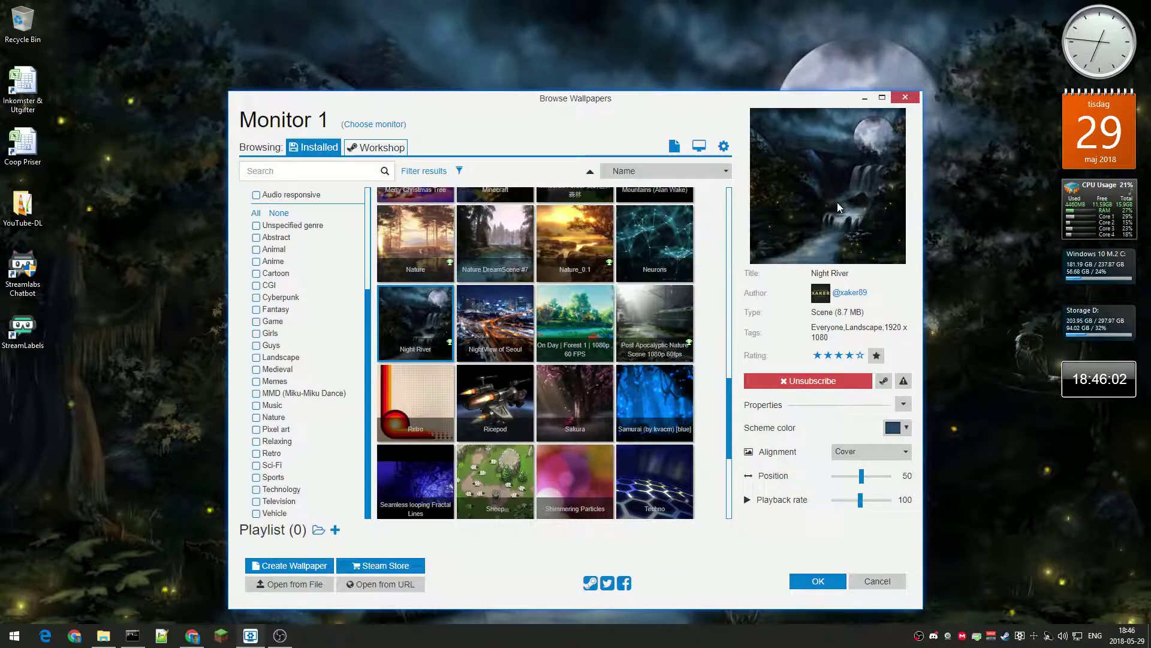
{"action": "left_click", "coordinate": [818, 581]}
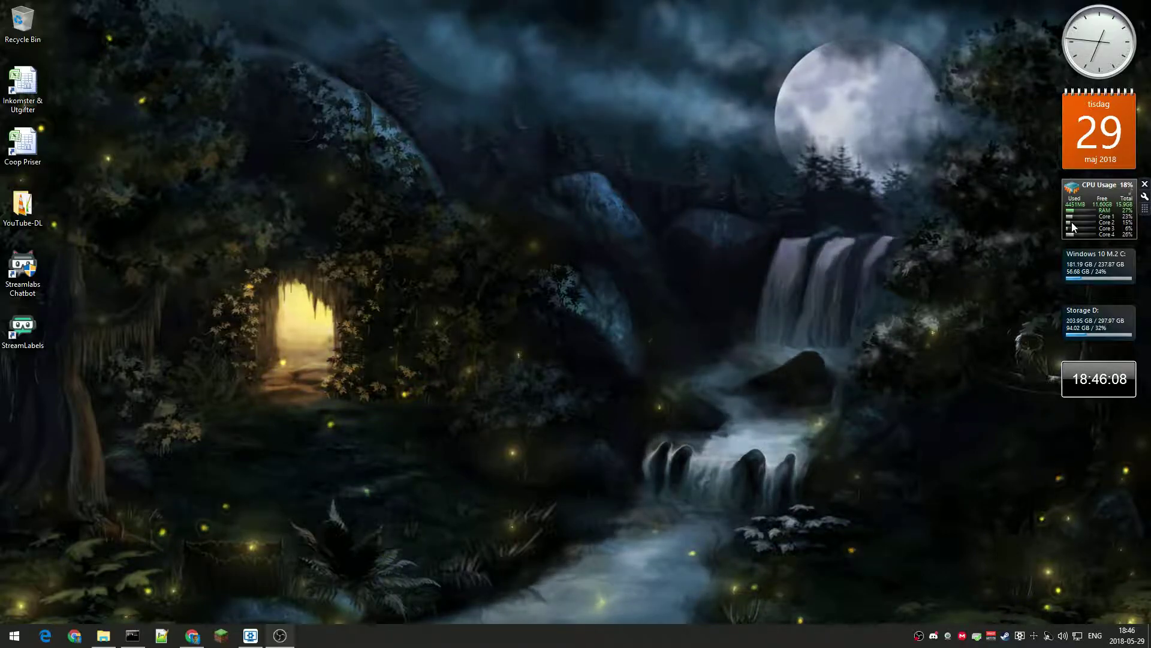
Bring up the Voicemeeter Banana mixer from the background and close its window again.
{"action": "left_click", "coordinate": [992, 635]}
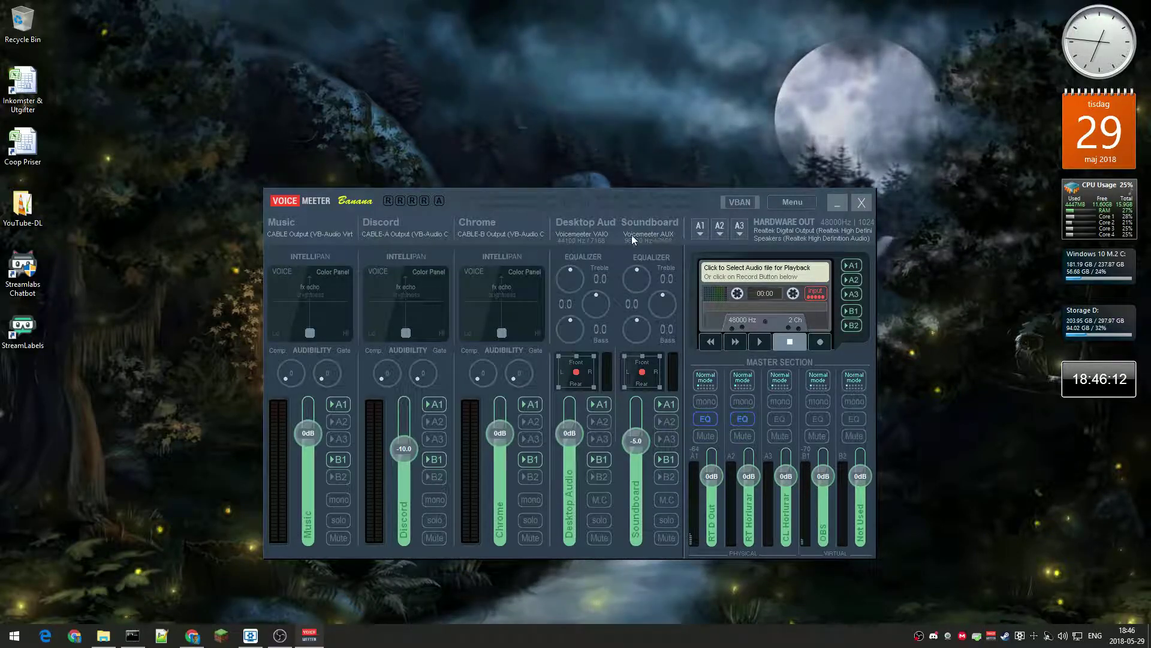
{"action": "left_click", "coordinate": [862, 204]}
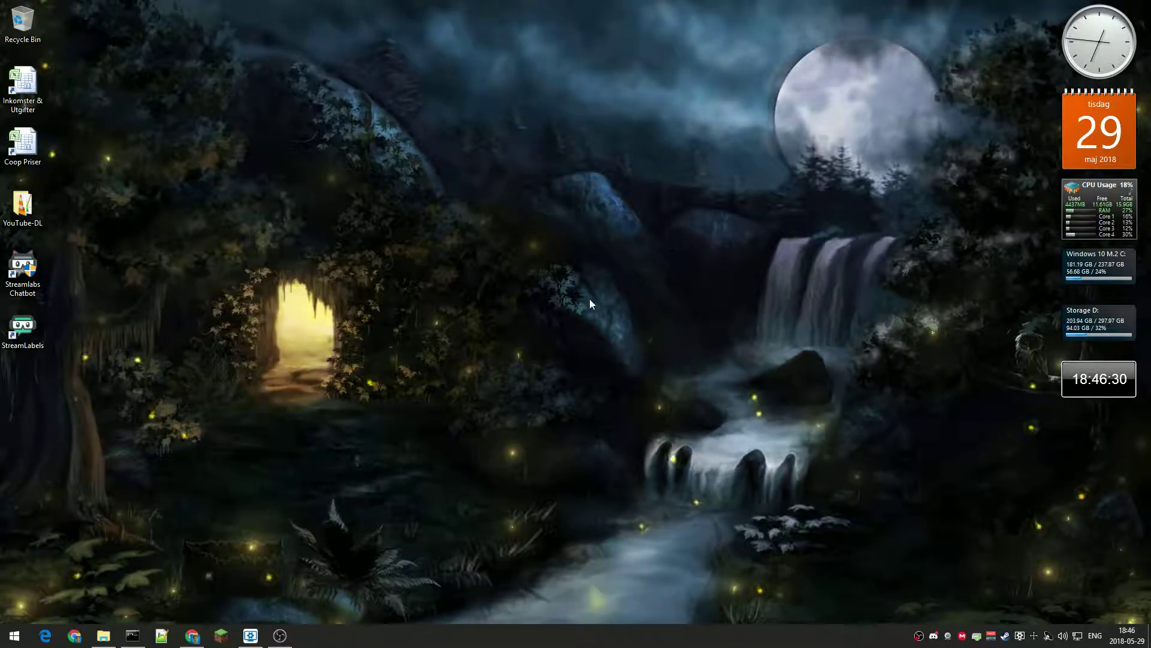
Find the installed Campfire wallpaper, apply it and view it on the uncovered desktop.
{"action": "left_click", "coordinate": [250, 636]}
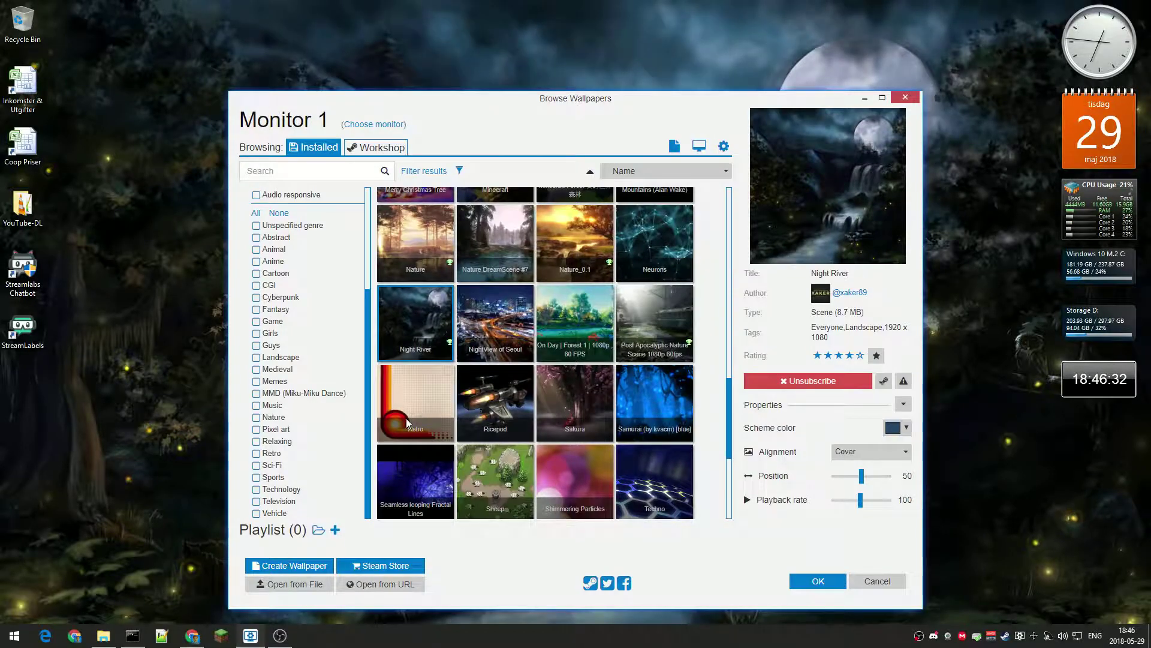
{"action": "scroll", "coordinate": [520, 424], "scroll_direction": "up", "scroll_amount": 4}
{"action": "scroll", "coordinate": [521, 424], "scroll_direction": "up", "scroll_amount": 3}
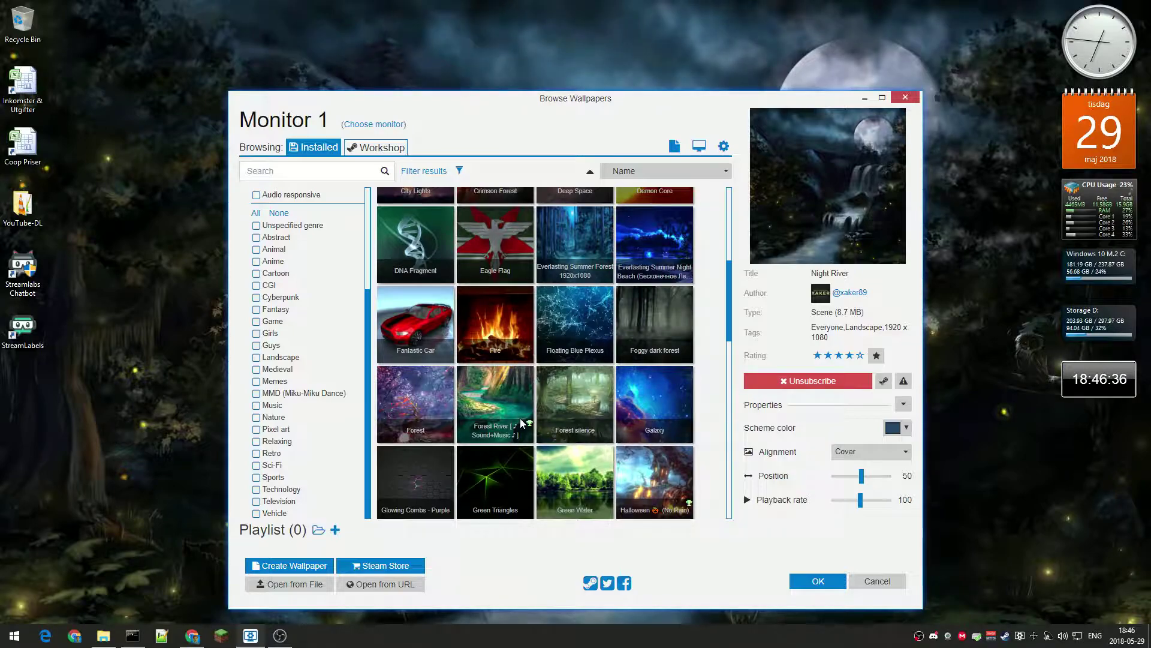
{"action": "scroll", "coordinate": [521, 423], "scroll_direction": "up", "scroll_amount": 5}
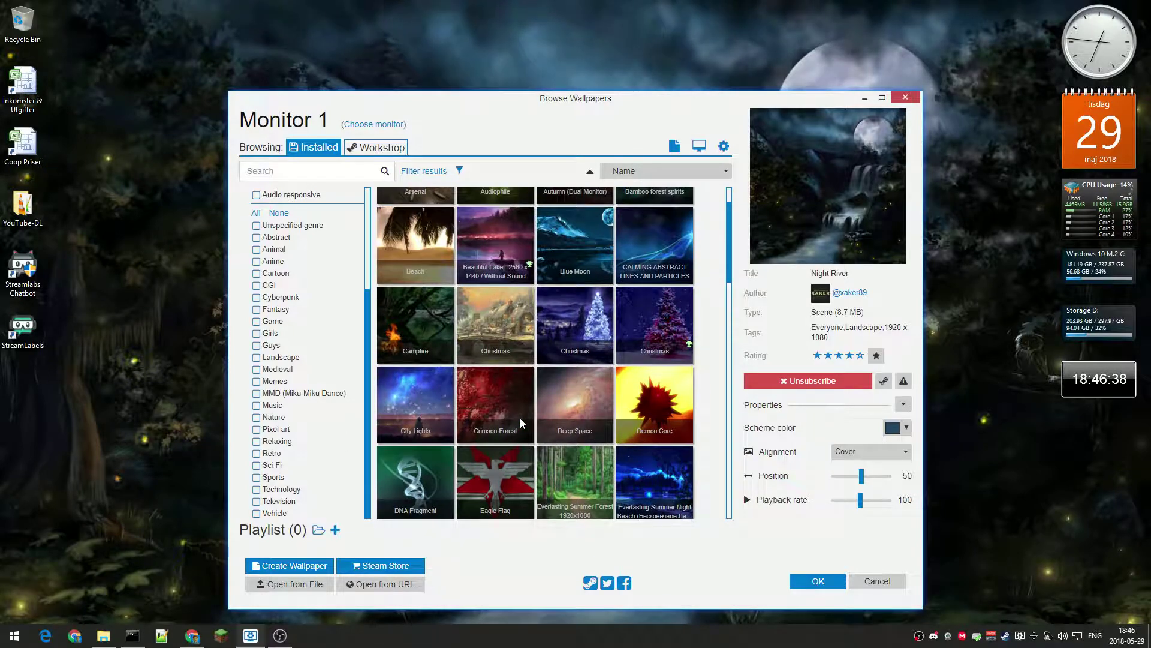
{"action": "scroll", "coordinate": [520, 419], "scroll_direction": "down", "scroll_amount": 3}
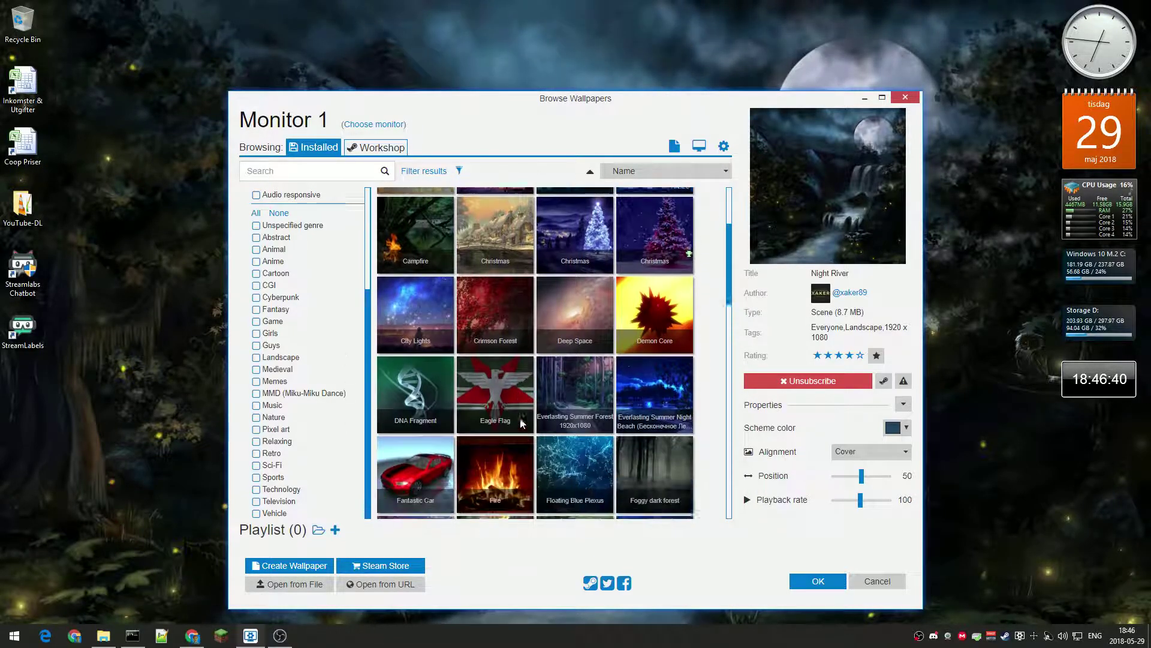
{"action": "scroll", "coordinate": [520, 423], "scroll_direction": "up", "scroll_amount": 1}
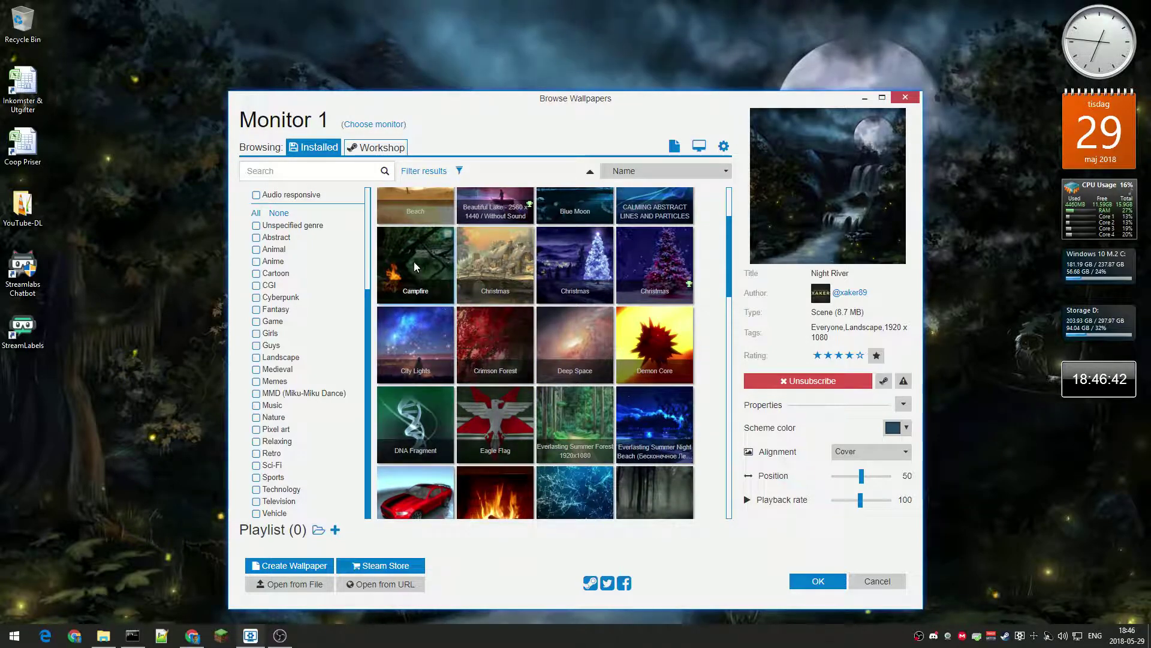
{"action": "left_click", "coordinate": [414, 281]}
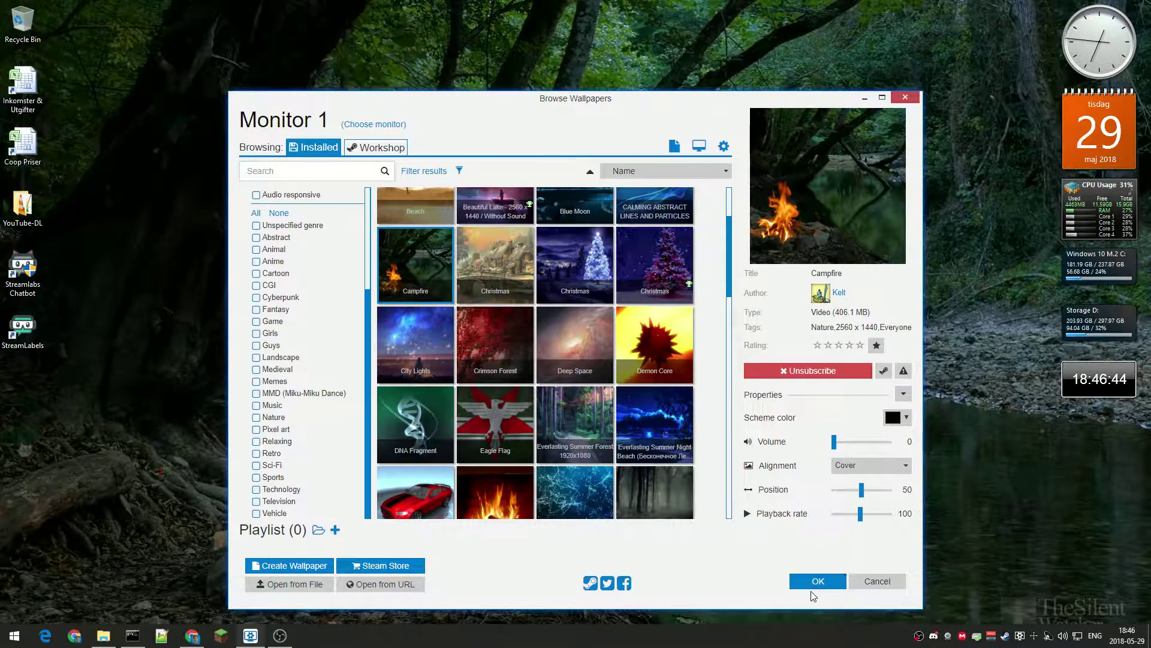
{"action": "left_click", "coordinate": [251, 635]}
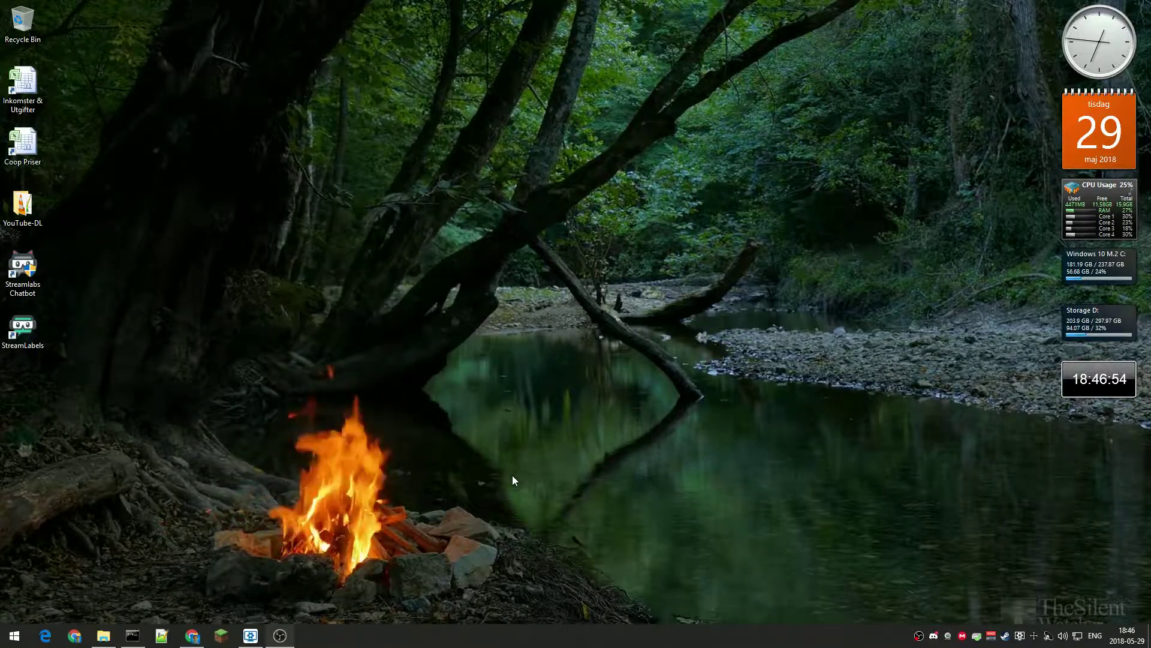
{"action": "mouse_move", "coordinate": [1075, 233]}
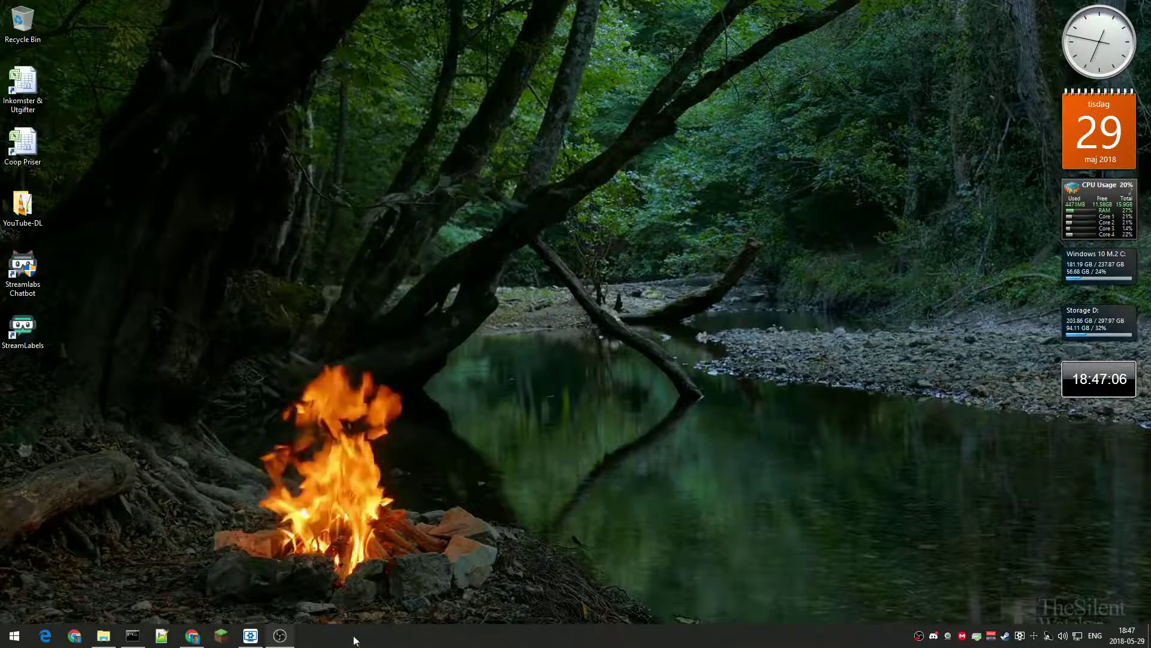
Apply the installed City Lights wallpaper and view it on the uncovered desktop.
{"action": "left_click", "coordinate": [251, 637]}
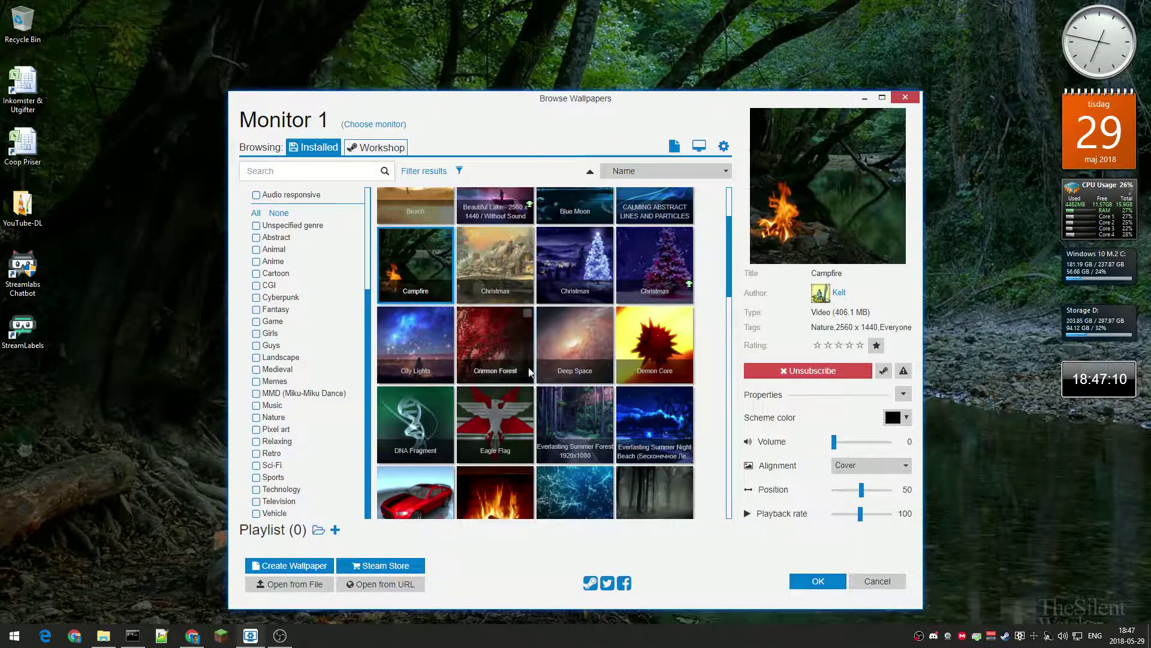
{"action": "left_click", "coordinate": [429, 344]}
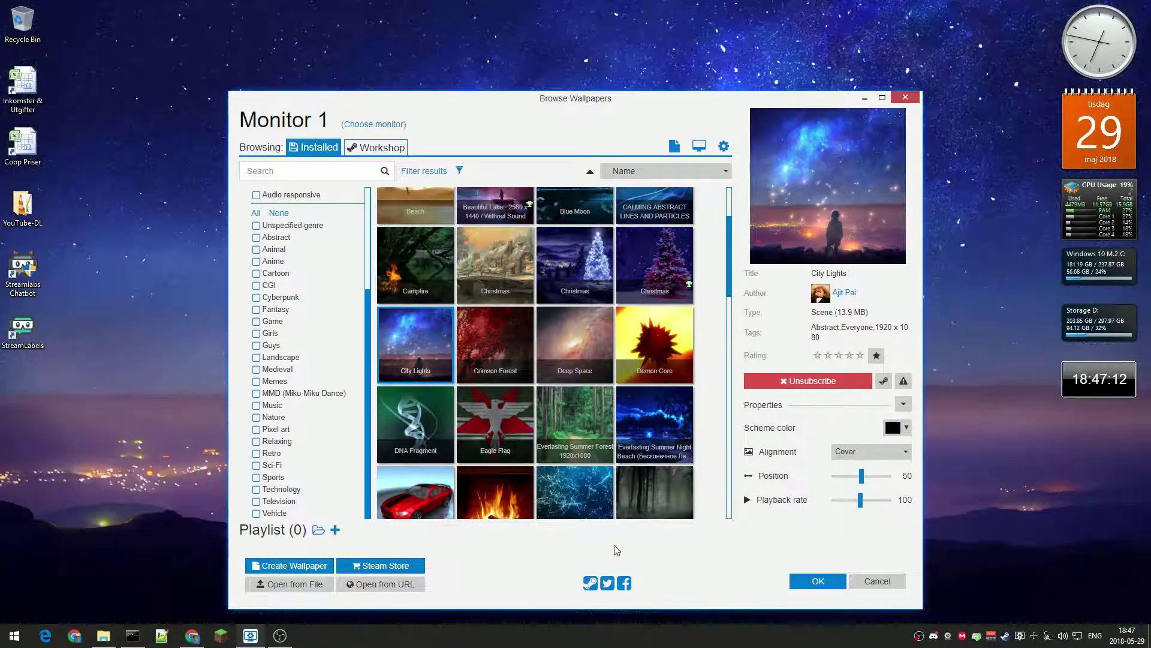
{"action": "left_click", "coordinate": [255, 639]}
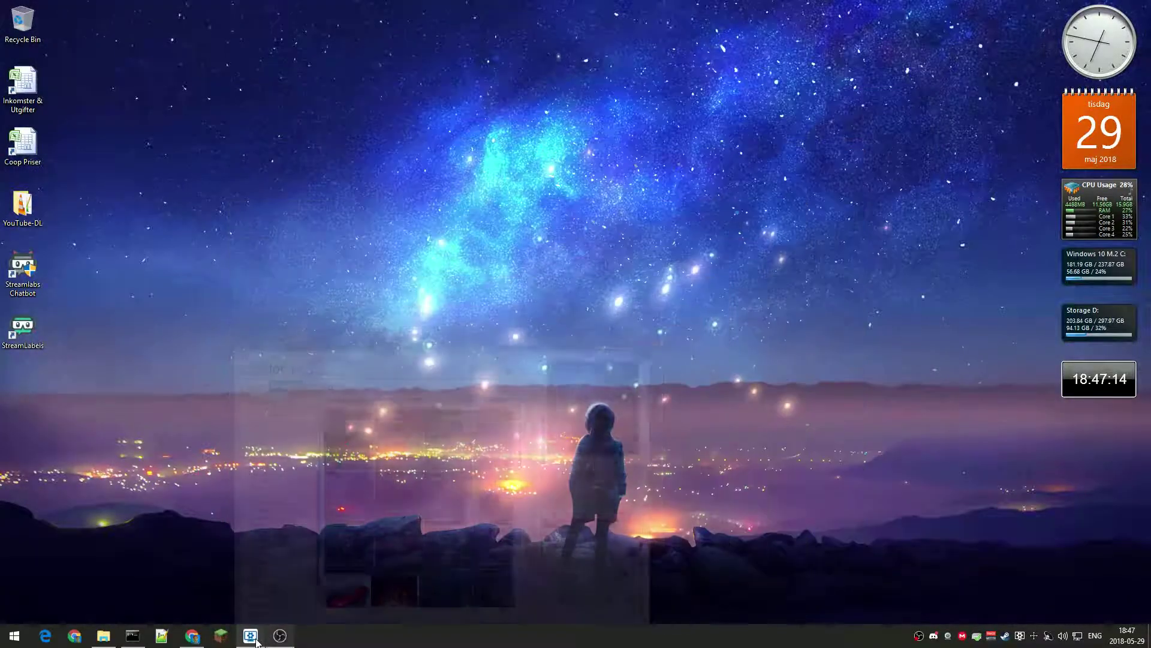